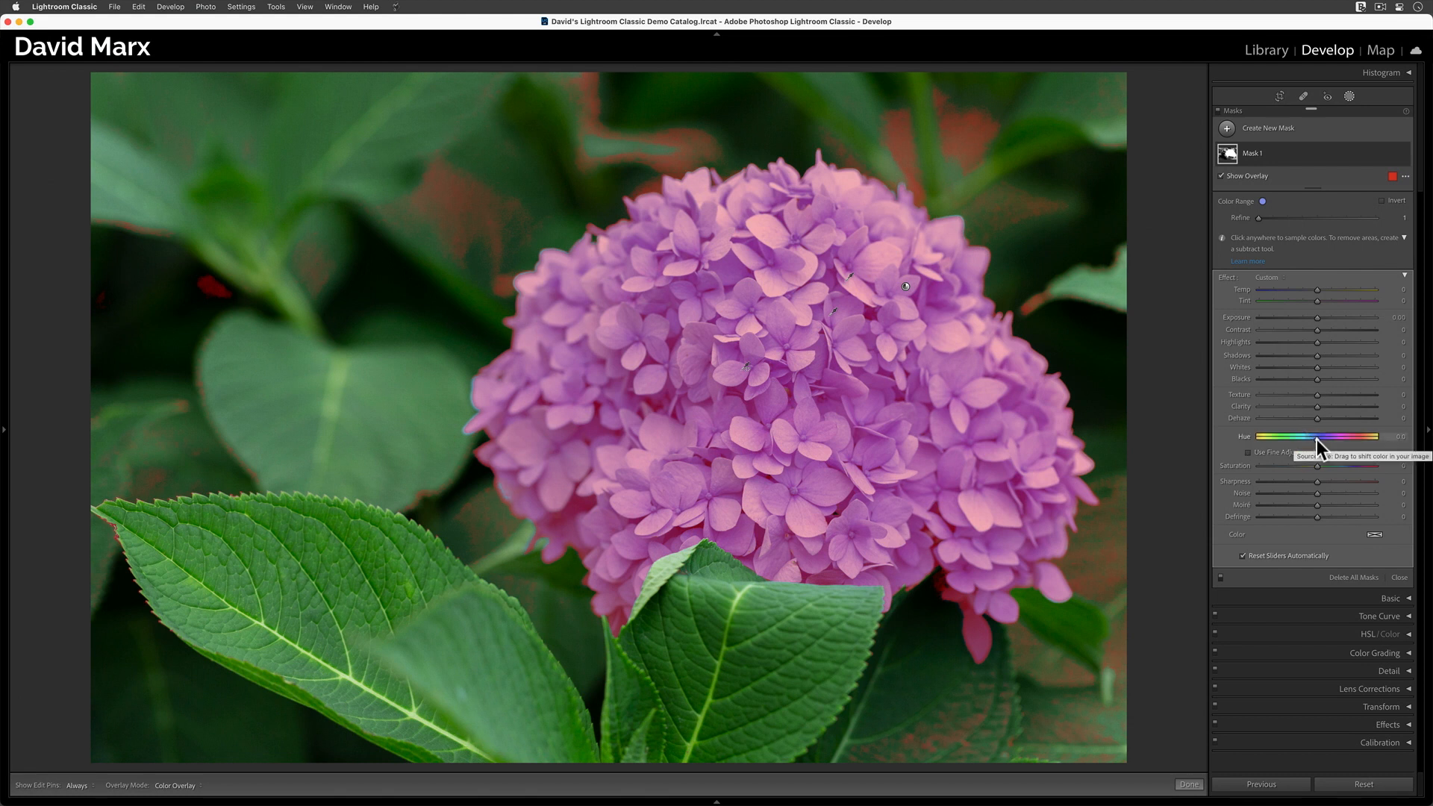
# Shift the Hue of the masked hydrangea petals.
pyautogui.moveTo(1316, 441); pyautogui.dragTo(1327, 451)
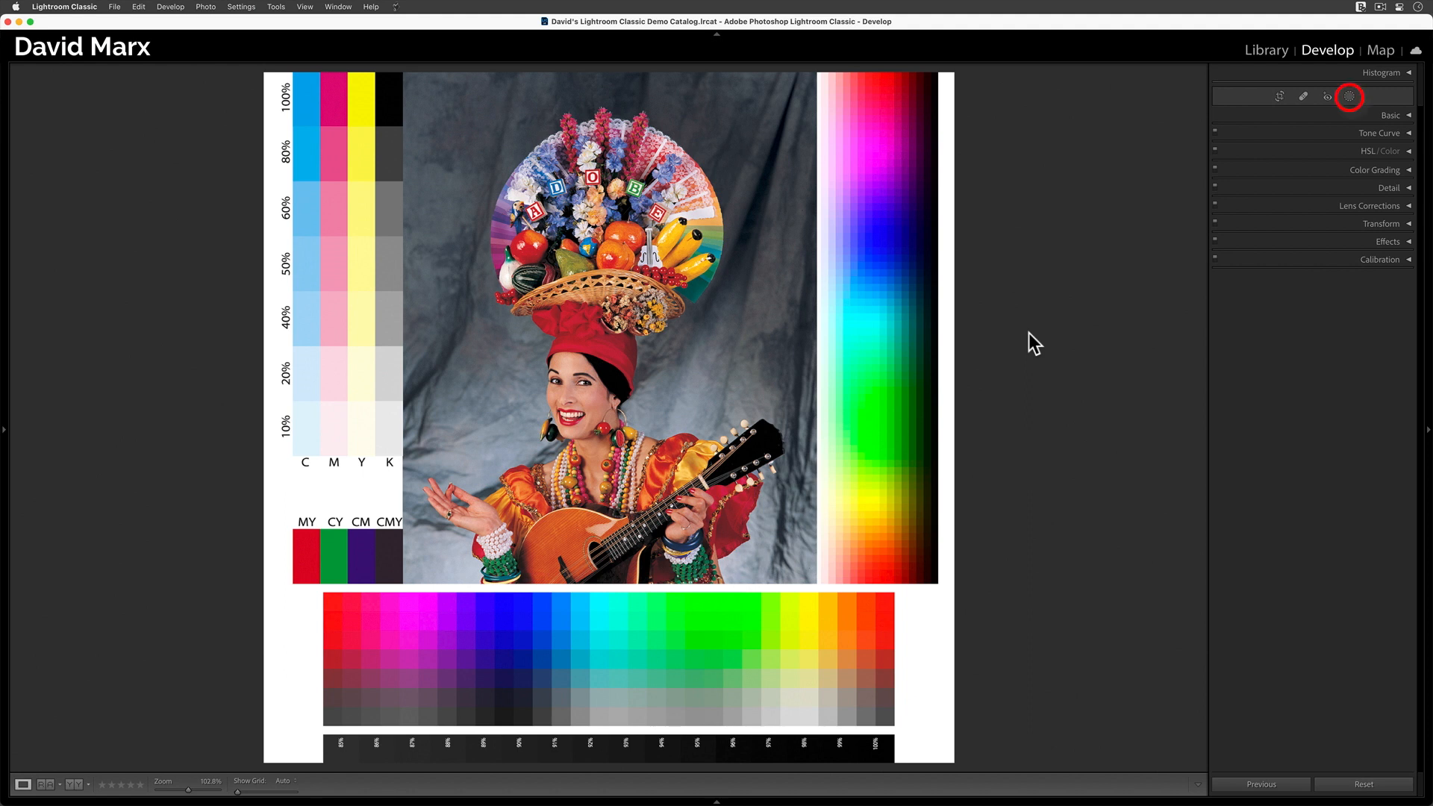
# Create a Color Range mask on the color test image and show its overlay as Image on B&W.
pyautogui.click(1349, 96)
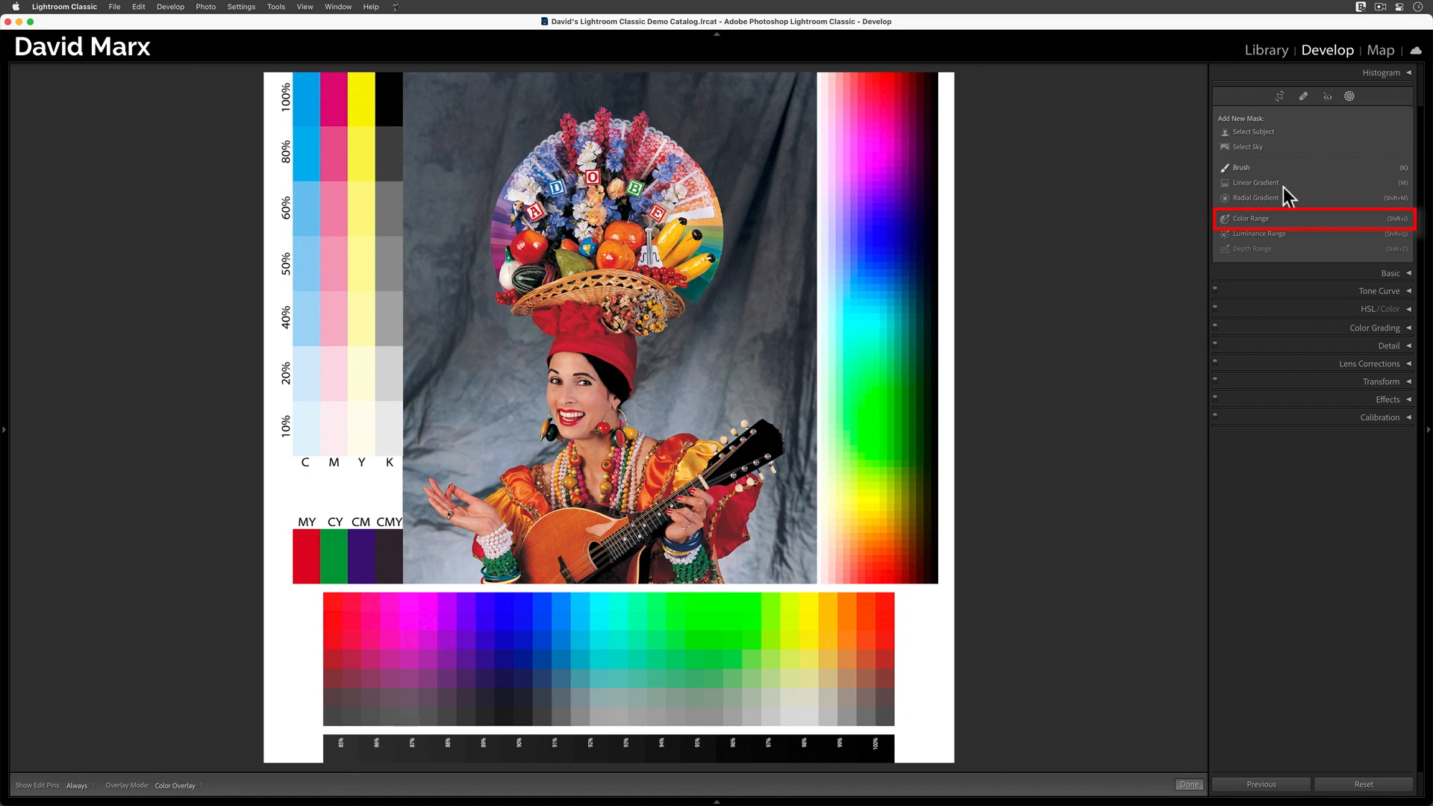
pyautogui.click(1270, 218)
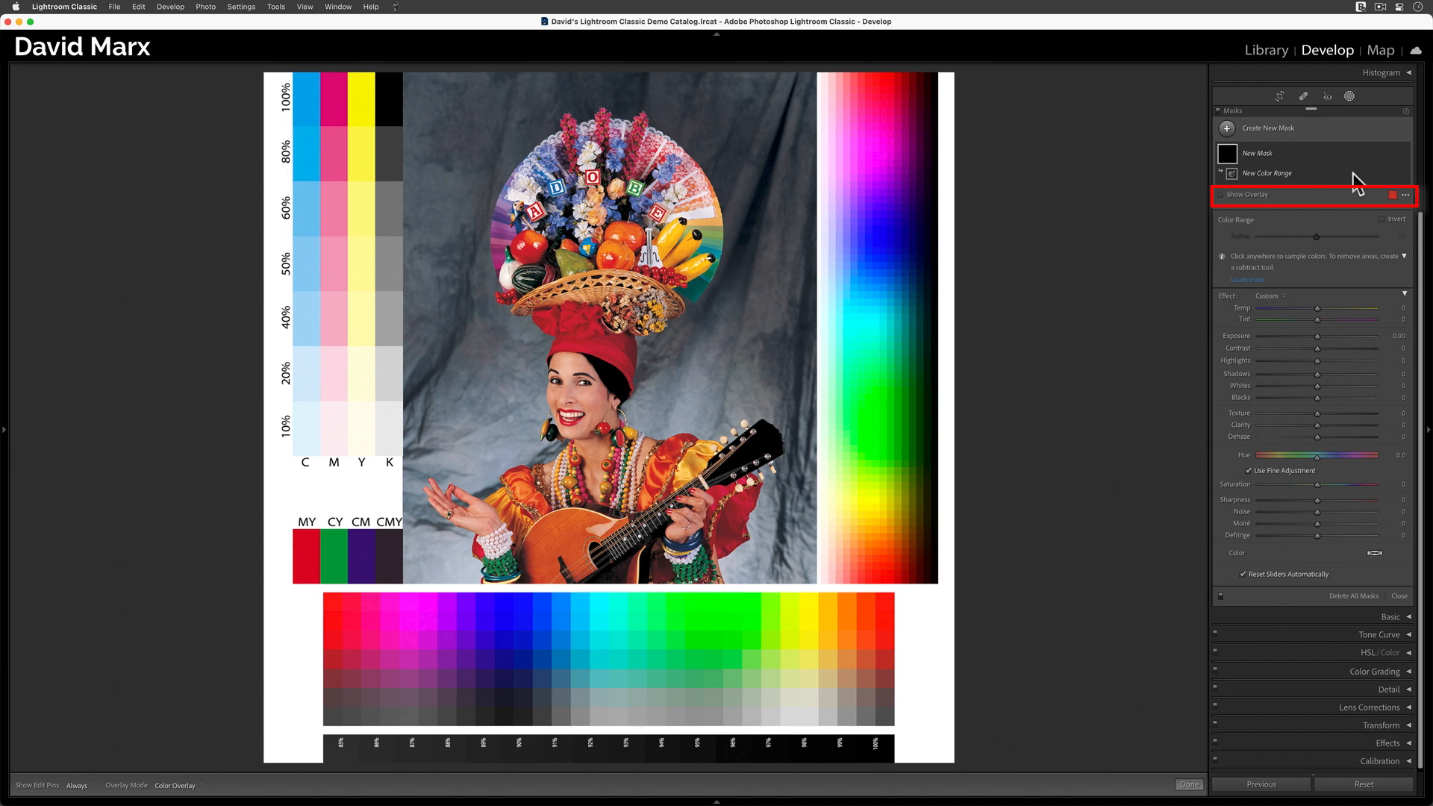
pyautogui.click(1248, 194)
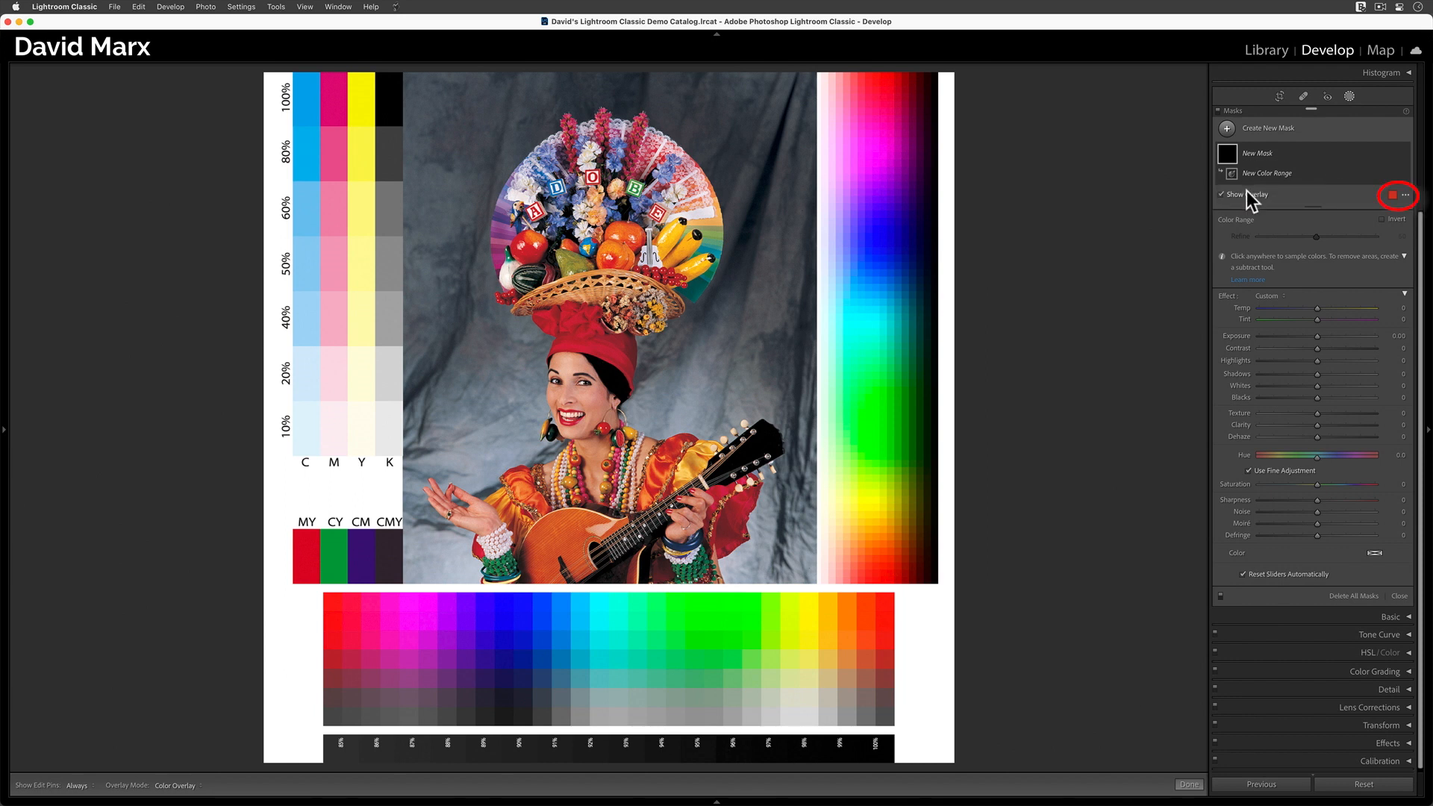
pyautogui.click(1405, 195)
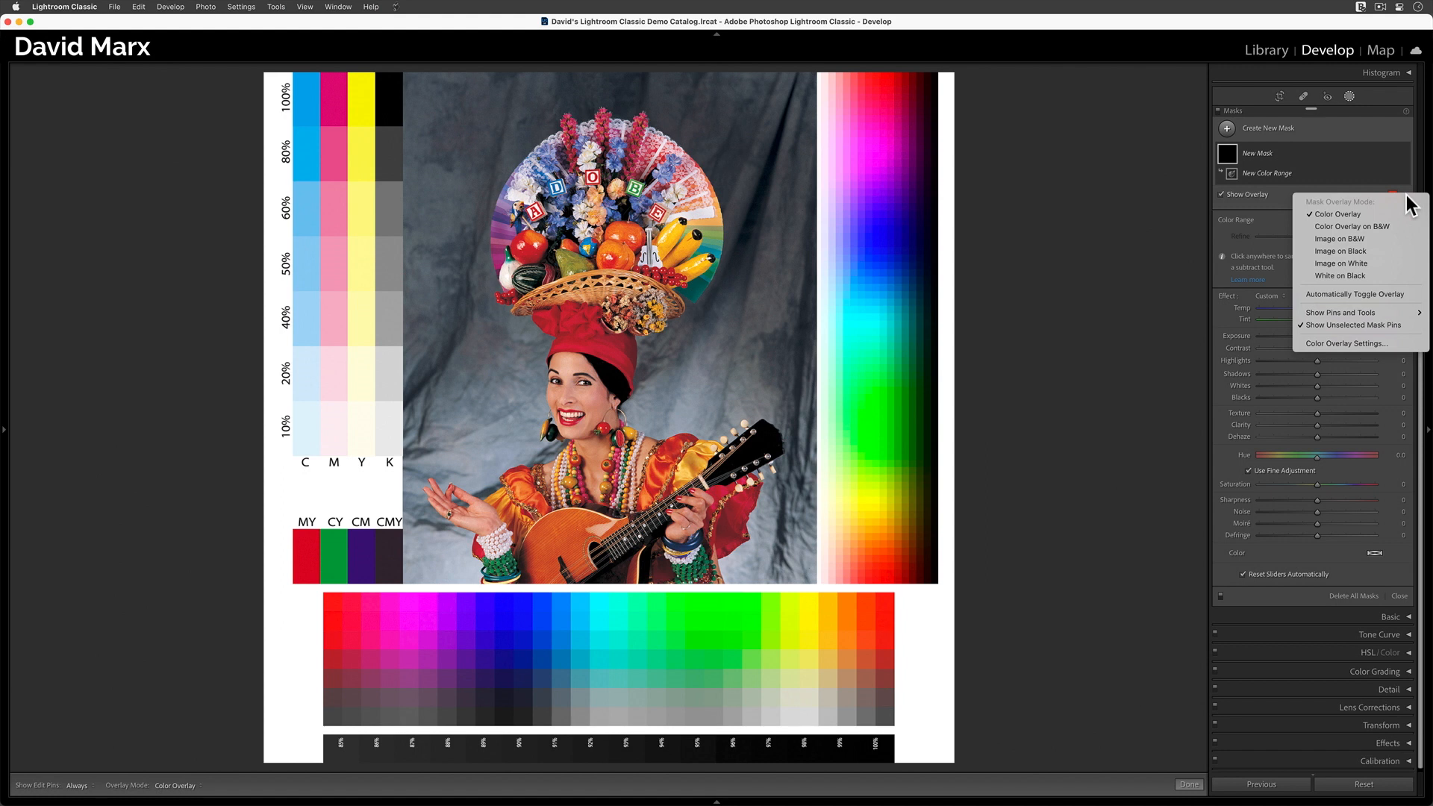
pyautogui.click(1380, 238)
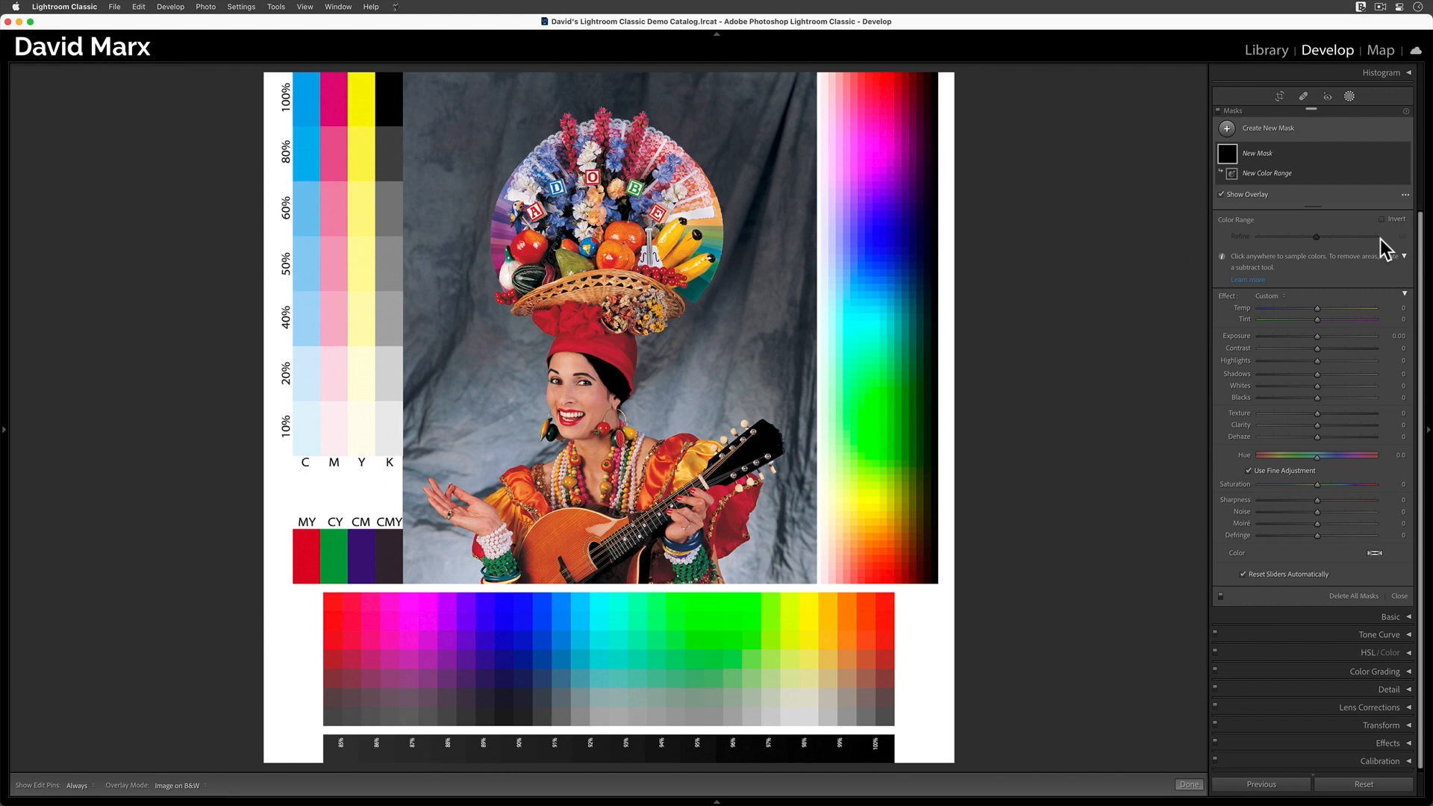
# Sample the bright green in the vertical color chart for the mask and set Refine to 1.
pyautogui.click(824, 263)
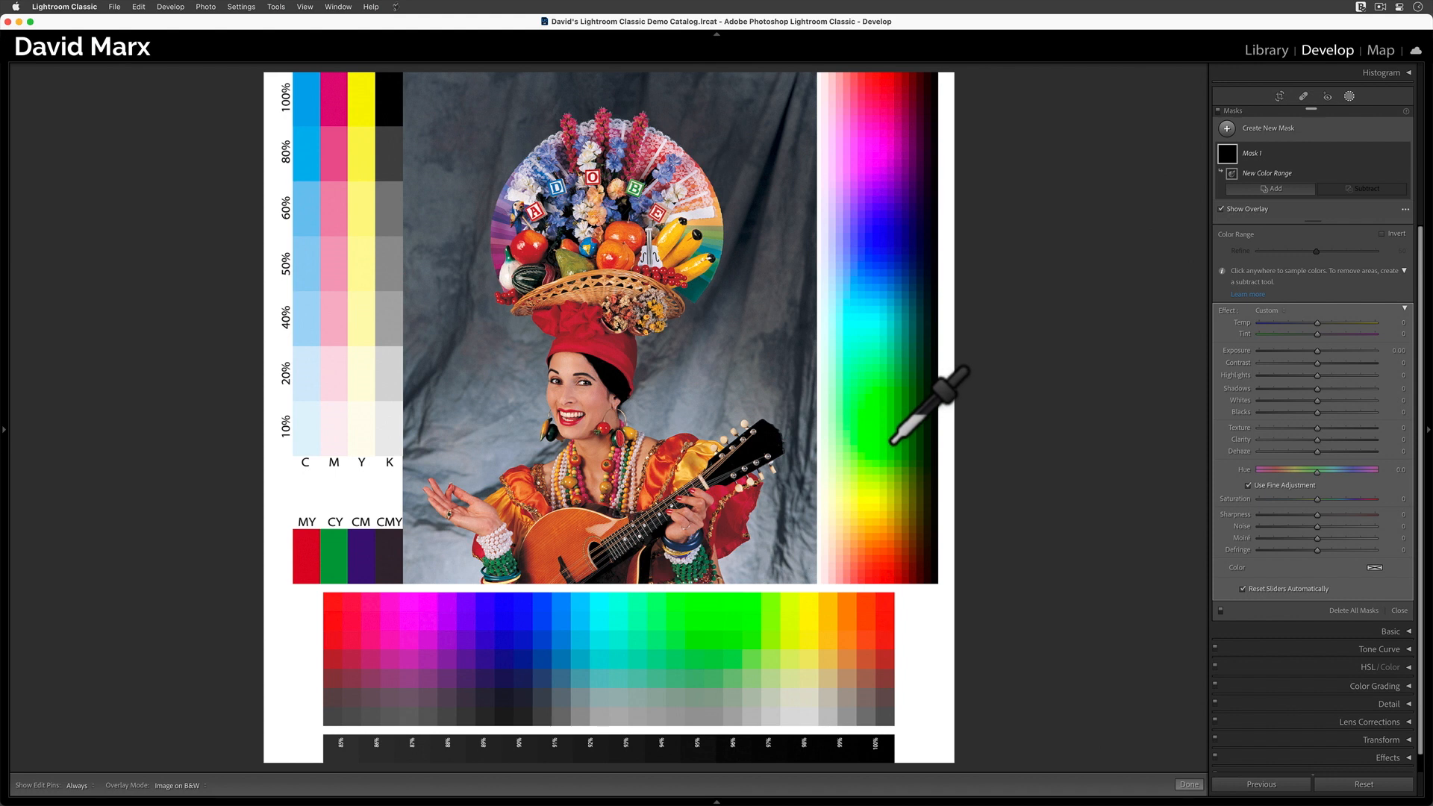
pyautogui.click(887, 407)
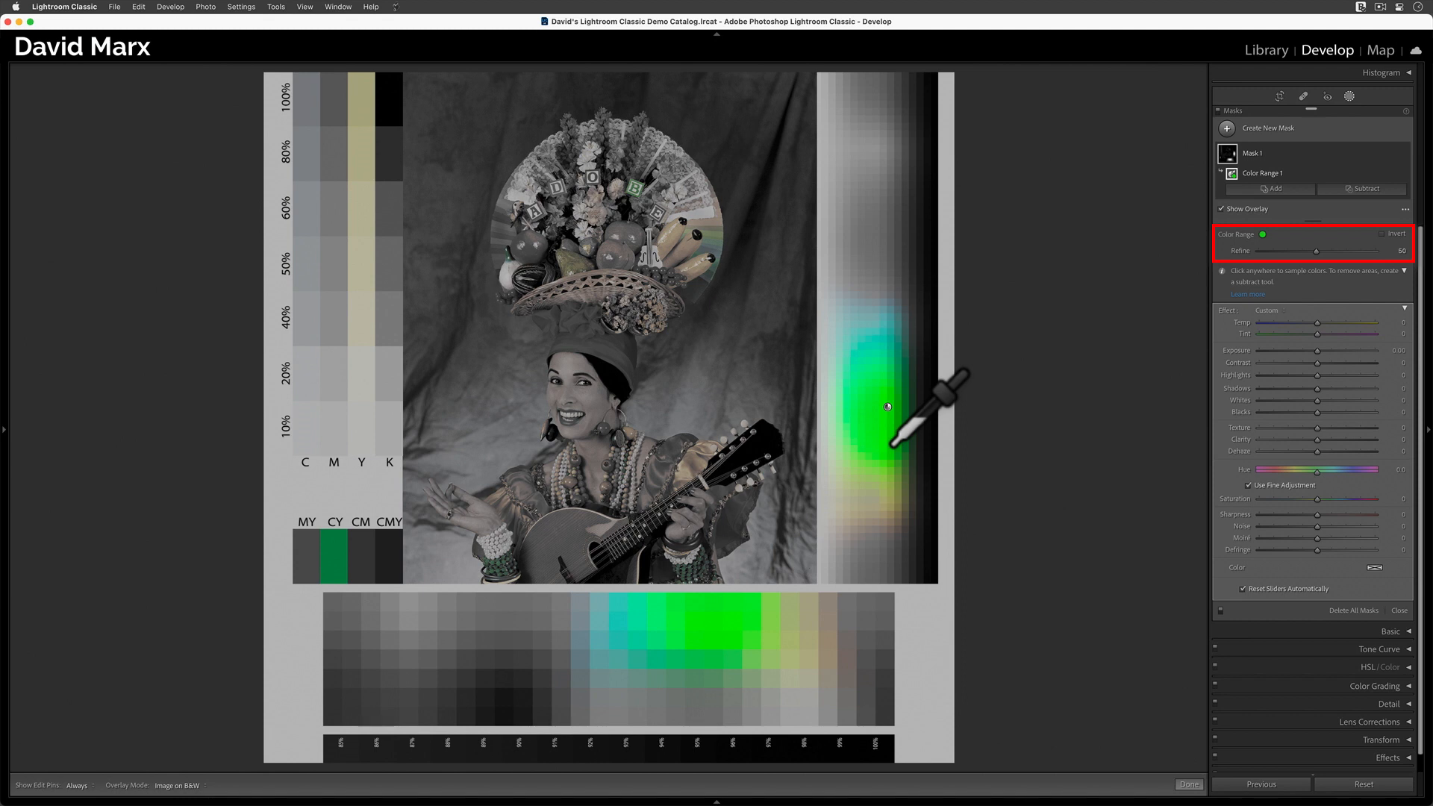
pyautogui.moveTo(1316, 251); pyautogui.dragTo(1247, 251)
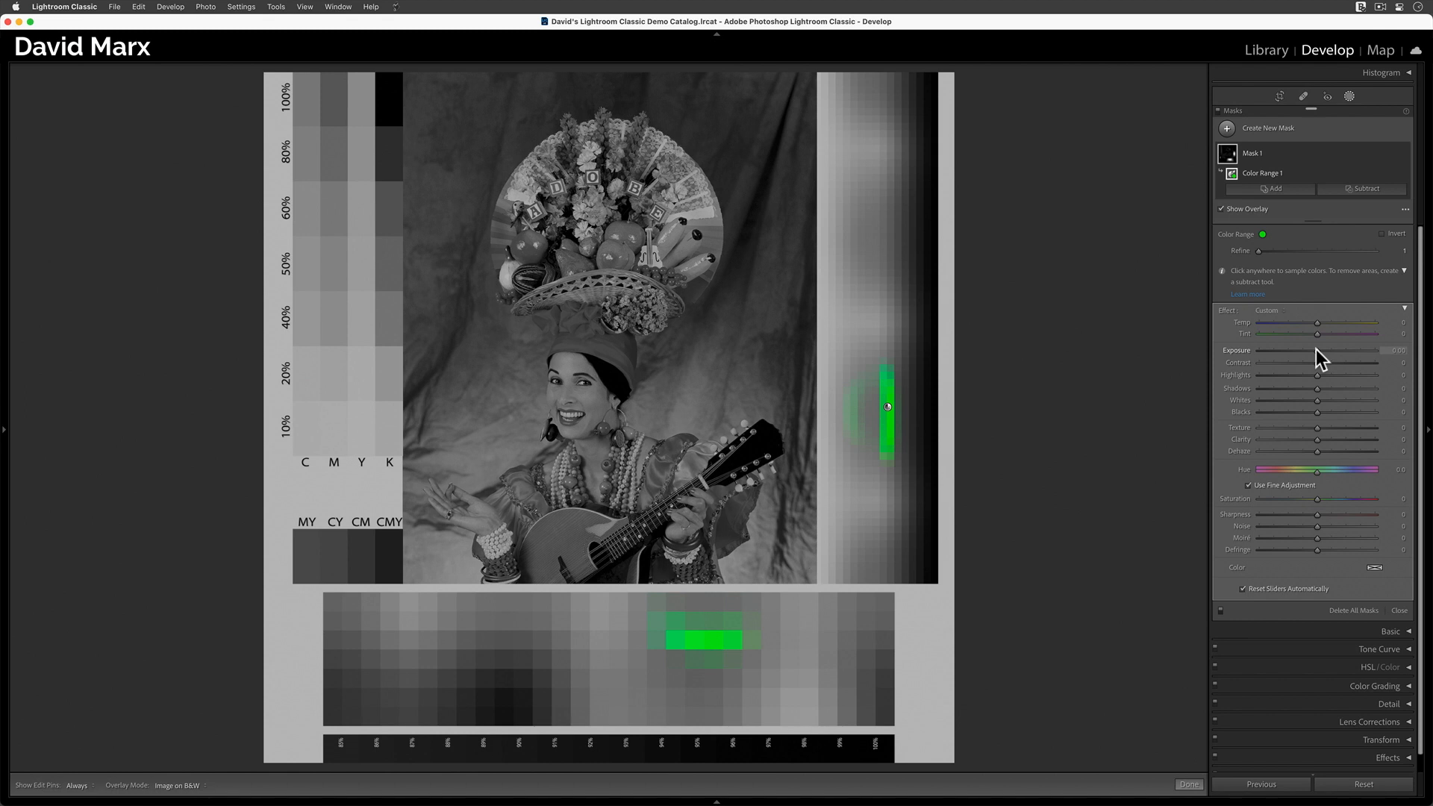
# Try darkening the masked green by about 3 stops of Exposure and reset Exposure to 0.
pyautogui.moveTo(1316, 349); pyautogui.dragTo(1269, 367)
pyautogui.press('o')
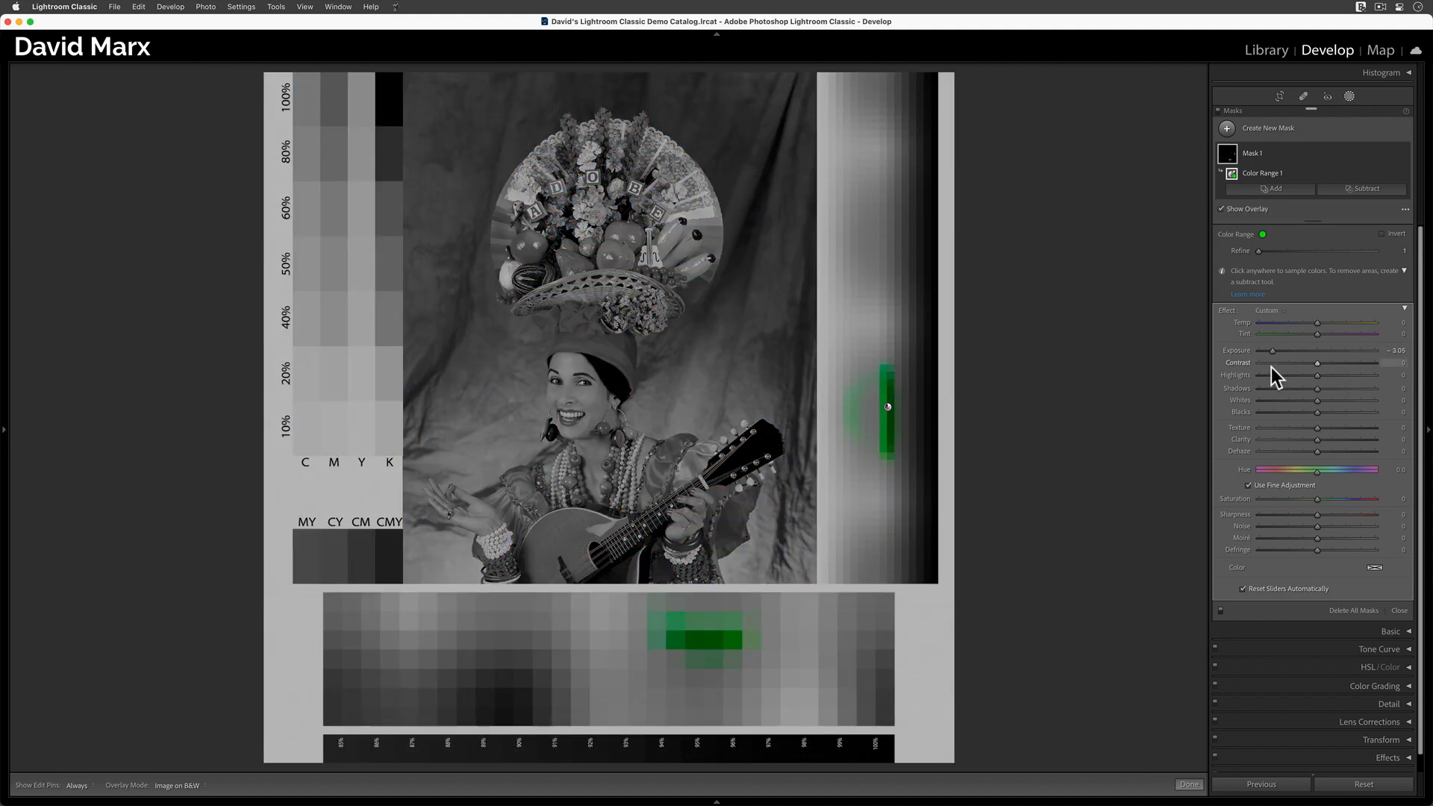
pyautogui.doubleClick(1235, 350)
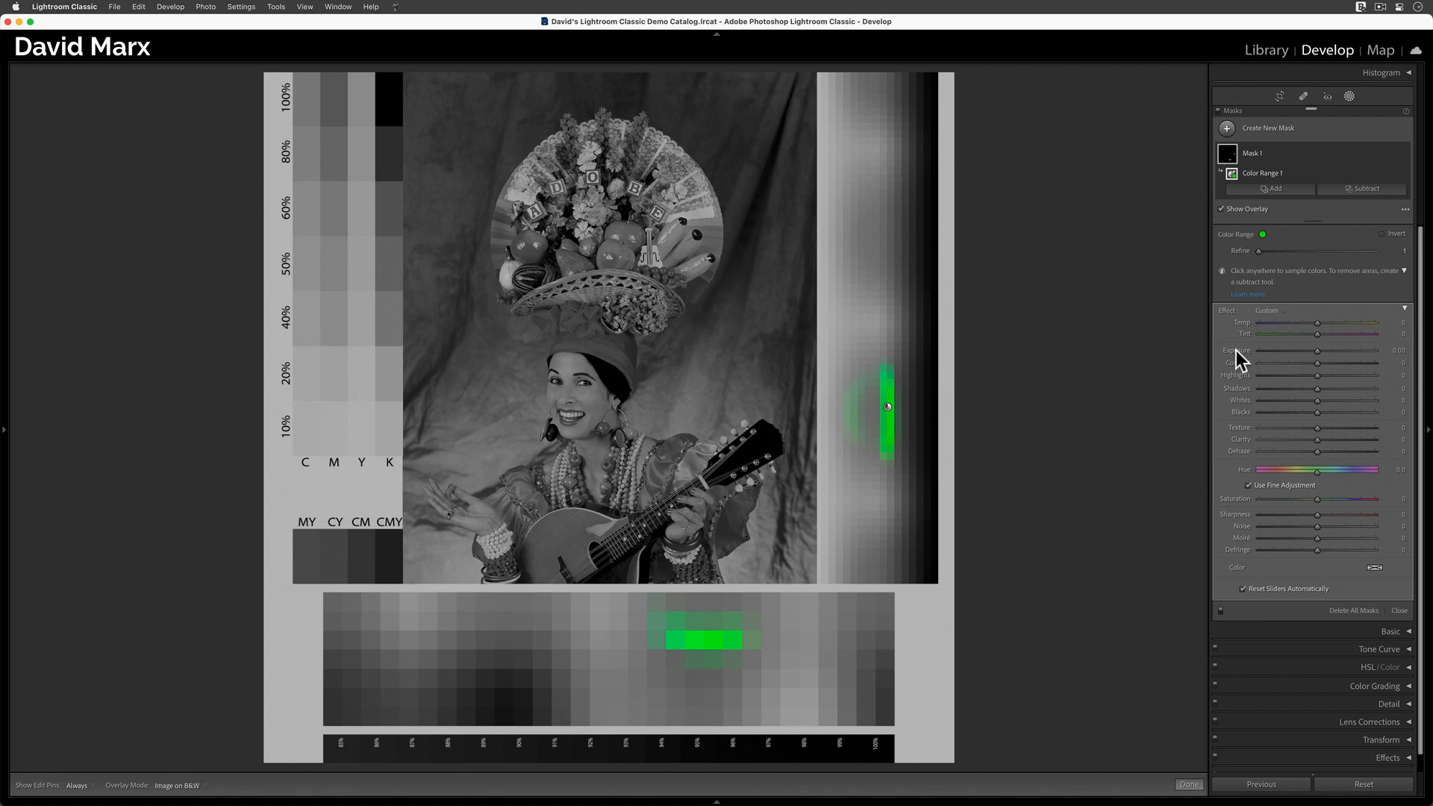
# Add a lighter green, a dark magenta and a bright magenta sample from the vertical color chart to the color range.
pyautogui.keyDown('shift'); pyautogui.click(877, 407); pyautogui.keyUp('shift')
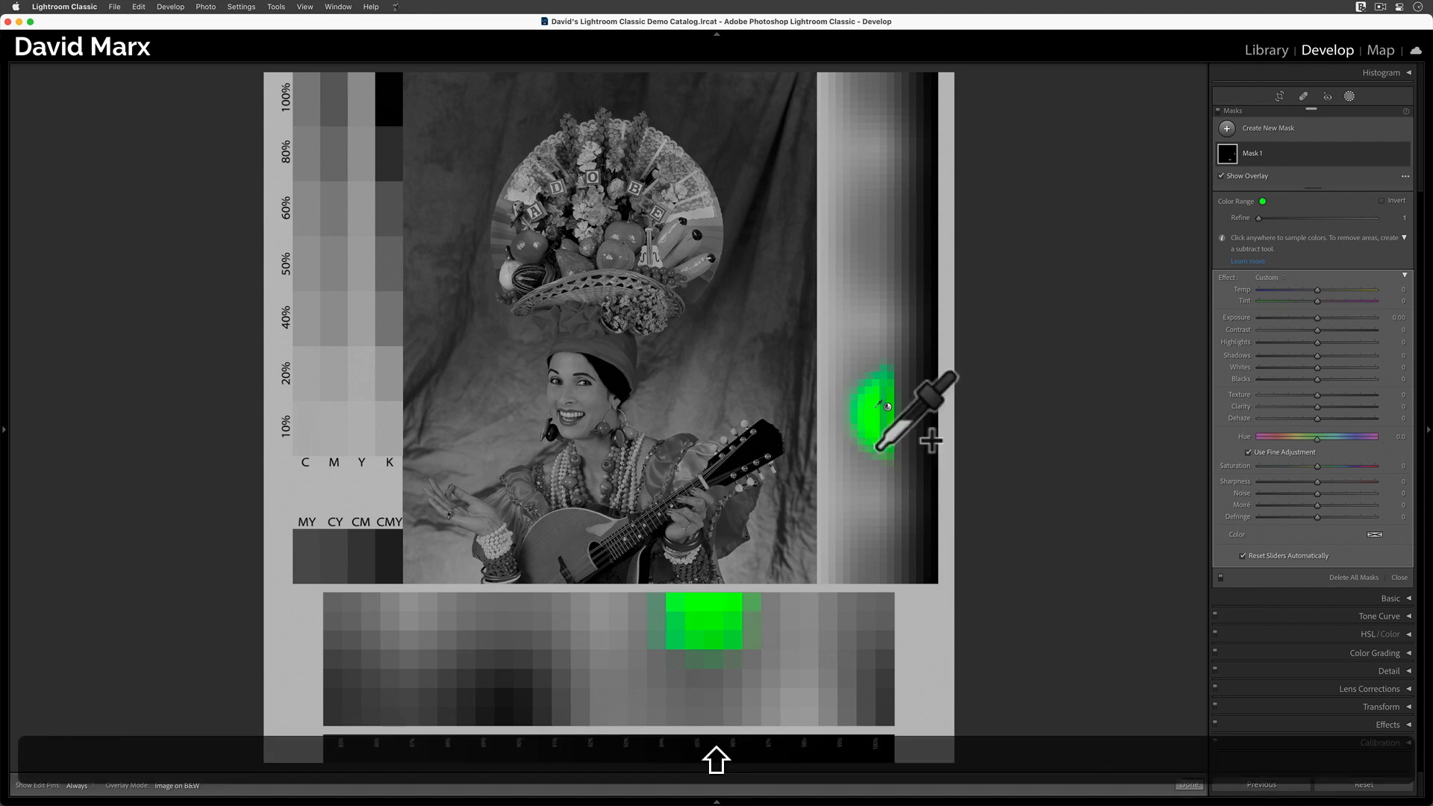
pyautogui.keyDown('shift'); pyautogui.click(897, 149); pyautogui.keyUp('shift')
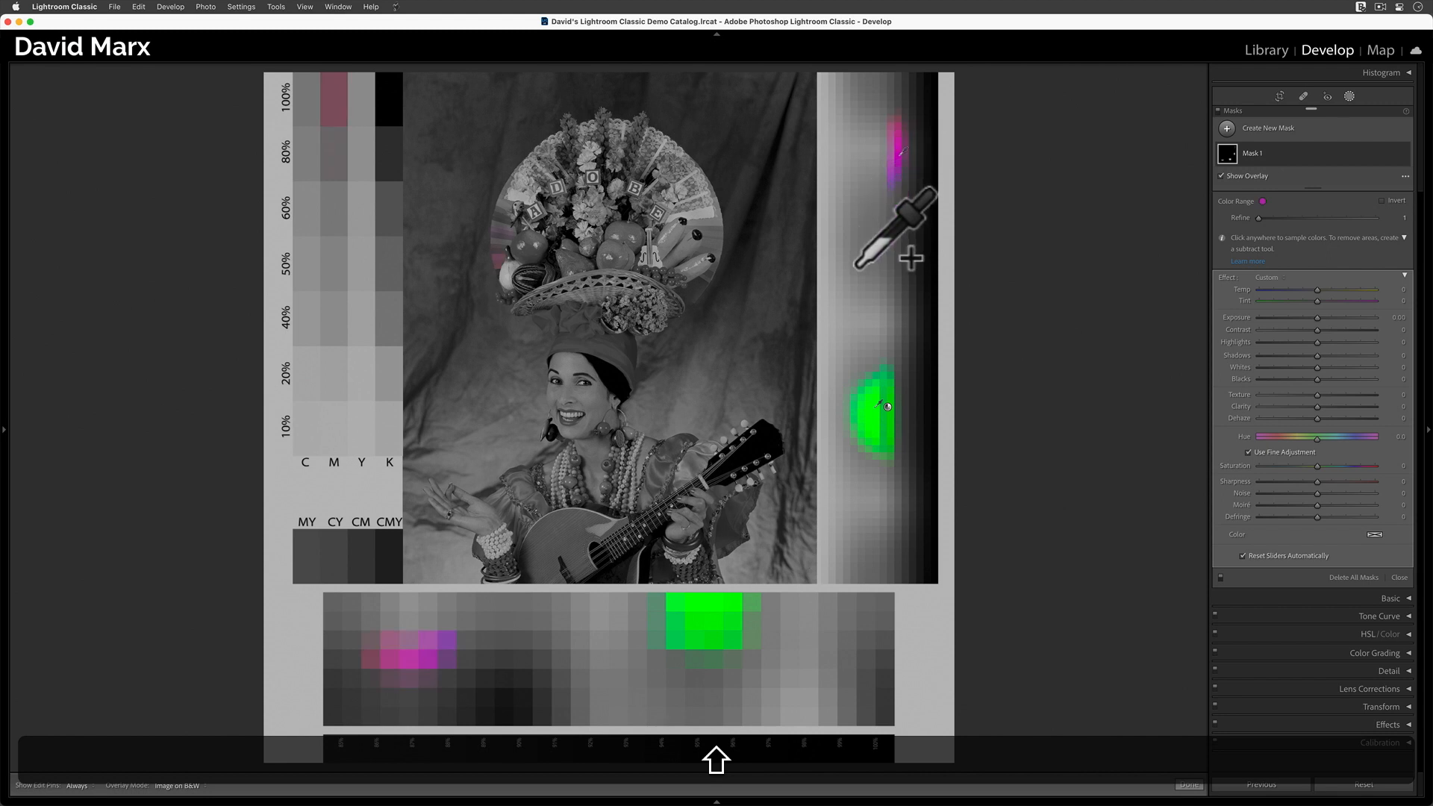
pyautogui.keyDown('shift'); pyautogui.click(872, 147); pyautogui.keyUp('shift')
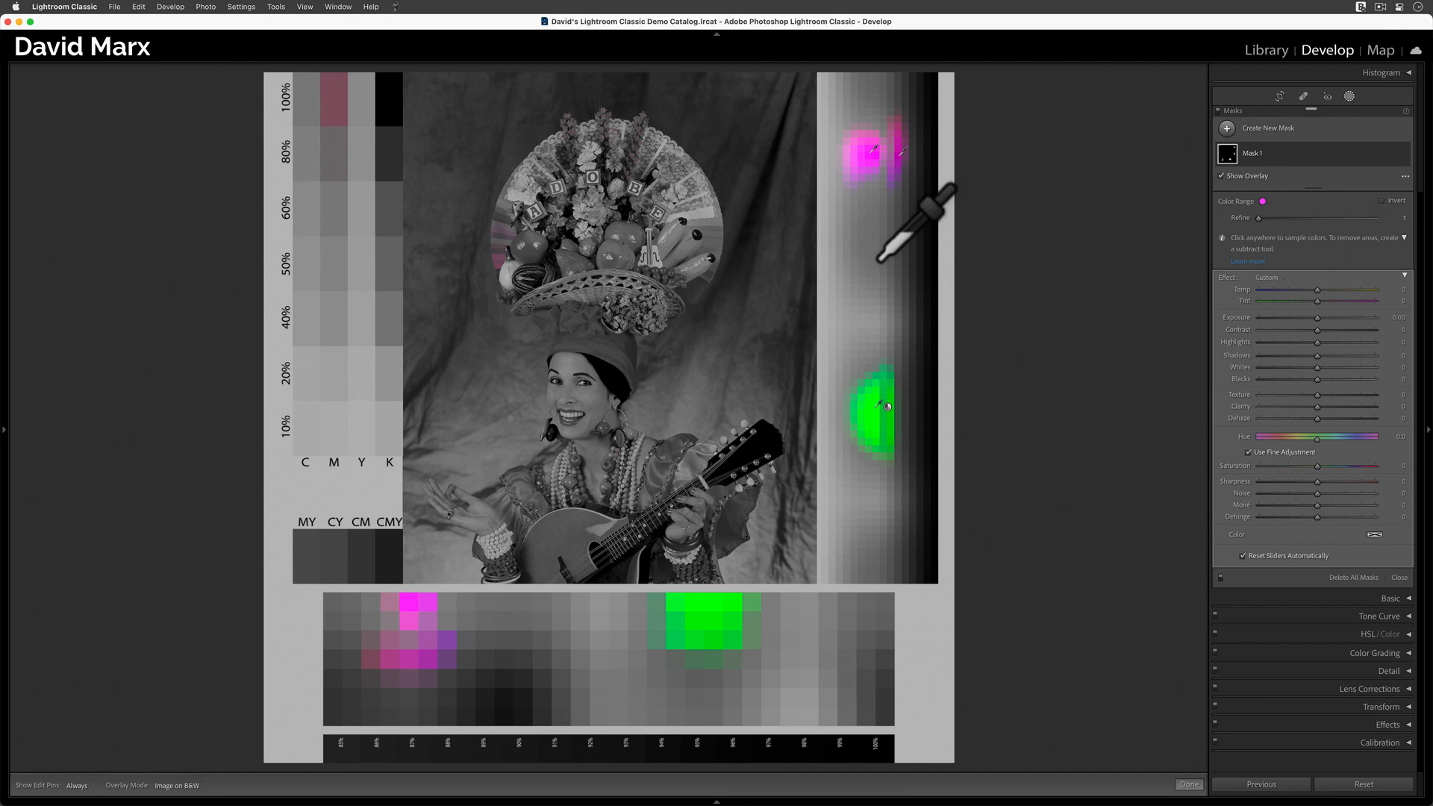
# Remove both magenta samples from the color range so that only the green samples remain.
pyautogui.press('alt')
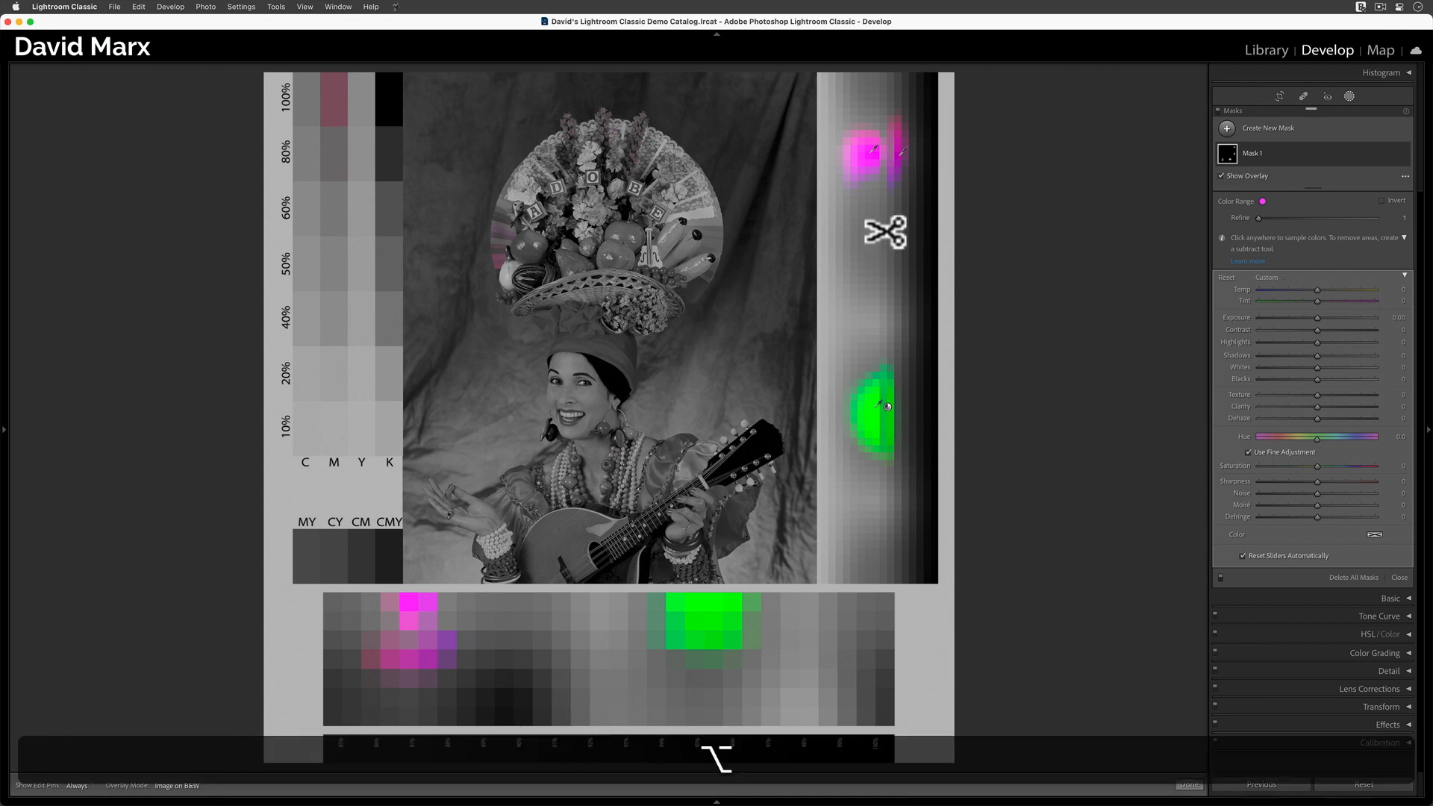
pyautogui.keyDown('alt'); pyautogui.click(886, 155); pyautogui.keyUp('alt')
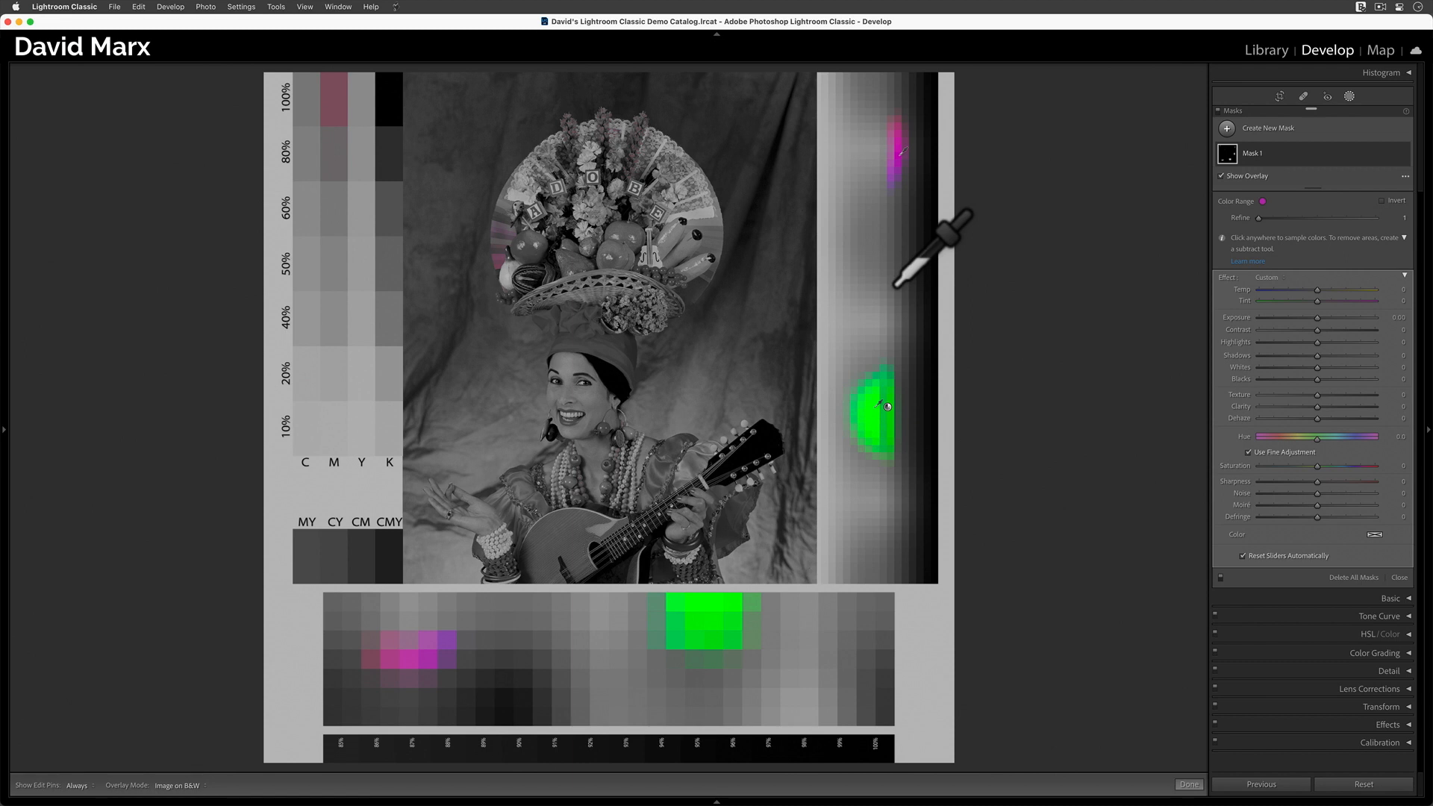
pyautogui.press('super+z')
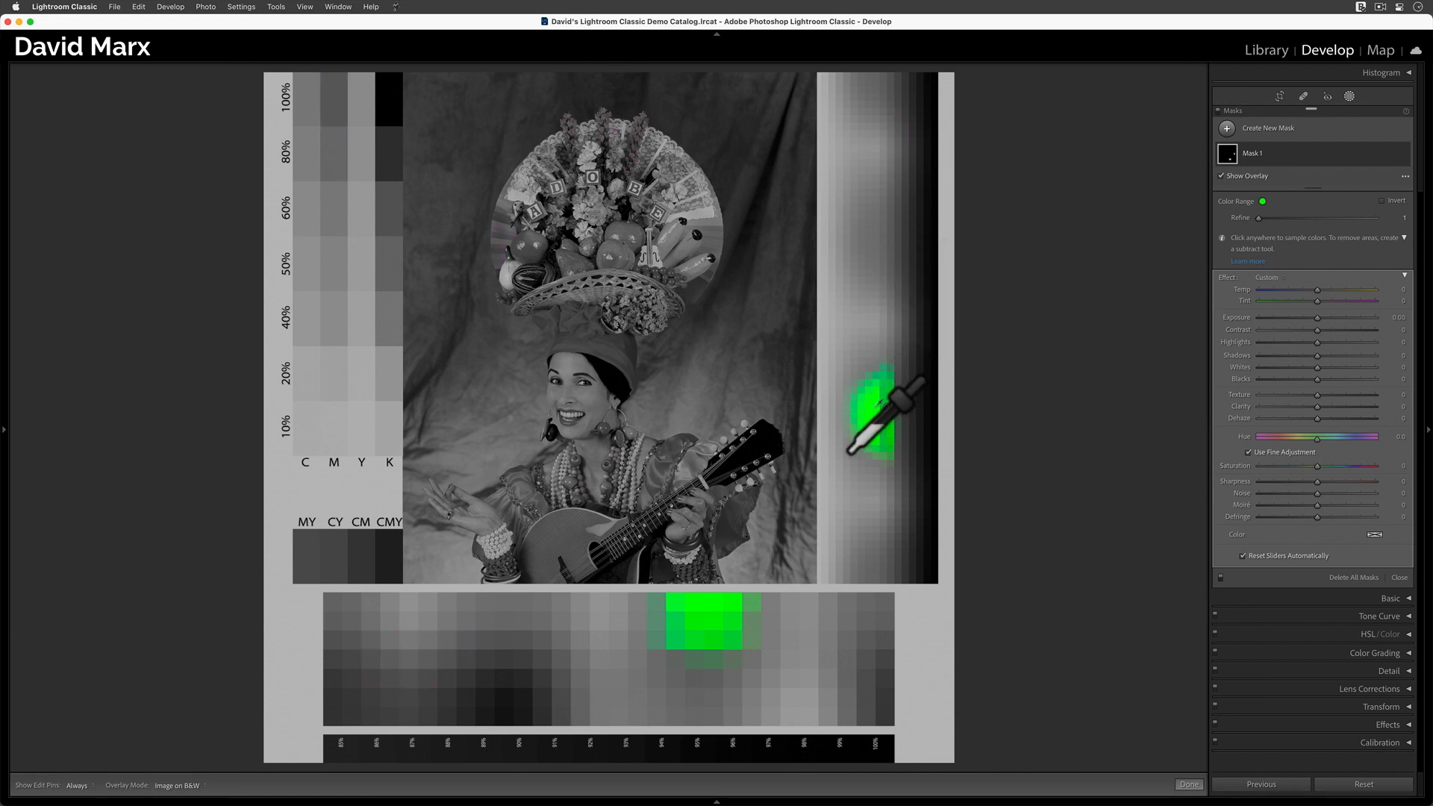
# Add a rectangular area of pale and mid greens to the color range samples and raise Refine to 77.
pyautogui.press('shift')
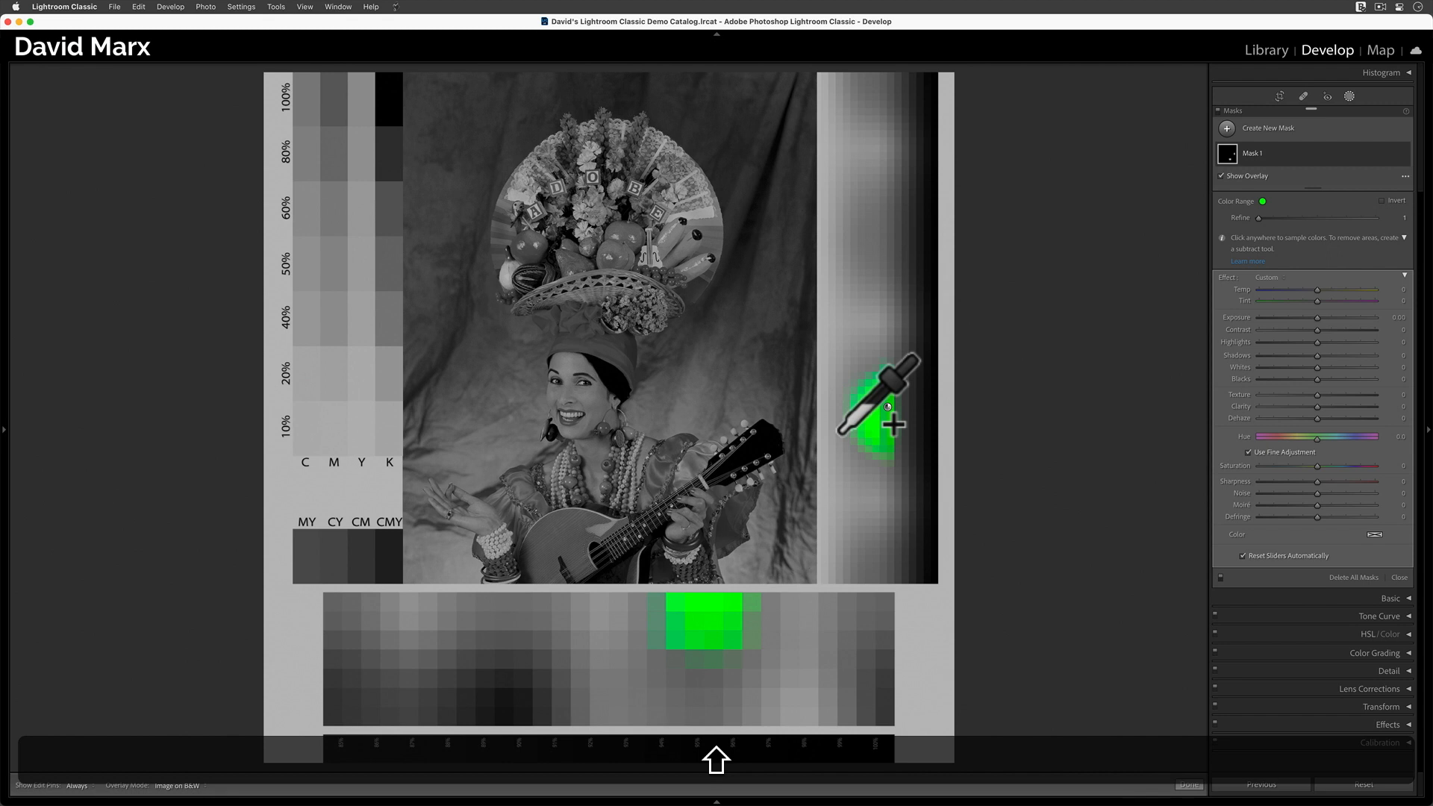
pyautogui.moveTo(838, 434); pyautogui.dragTo(871, 393)
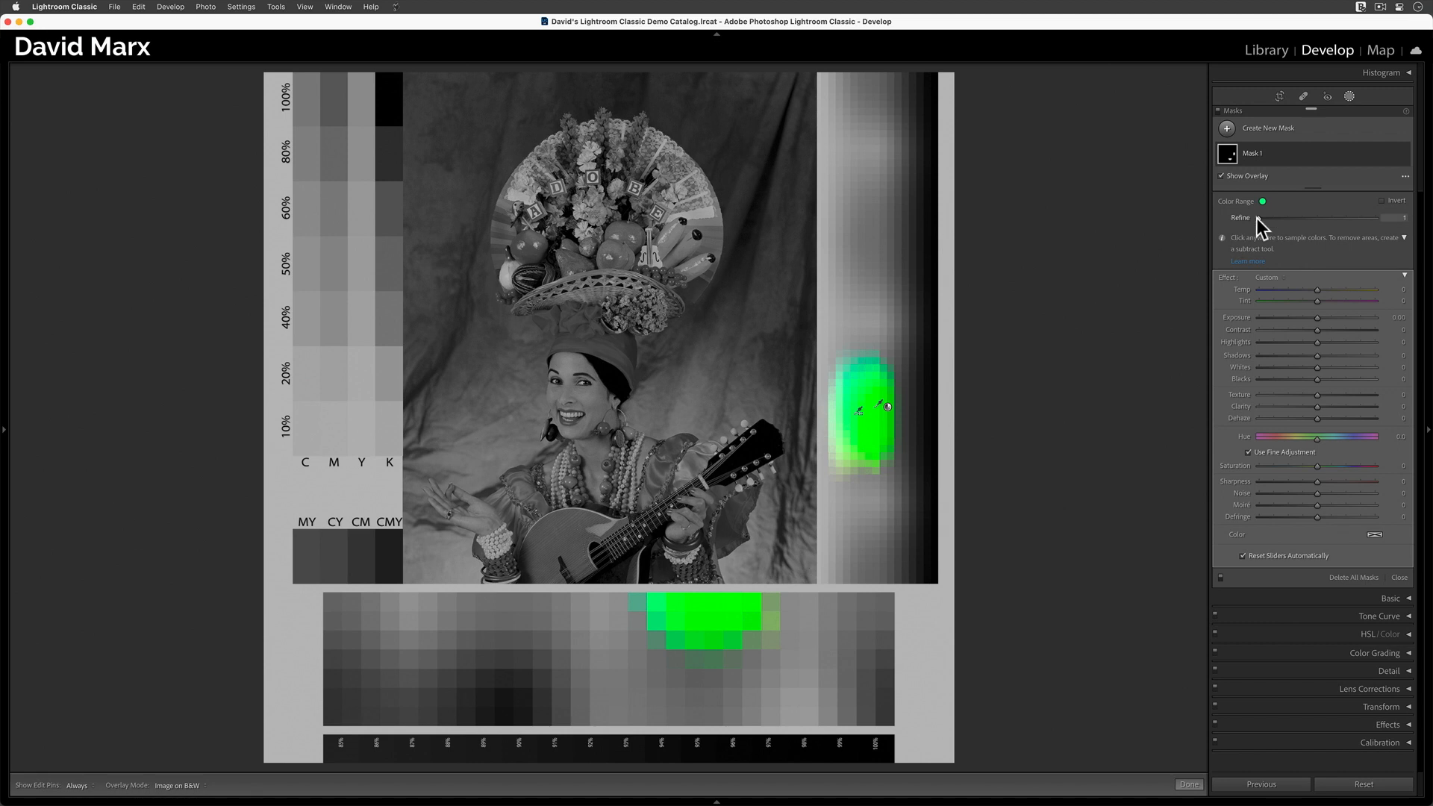
pyautogui.moveTo(1257, 218); pyautogui.dragTo(1281, 220)
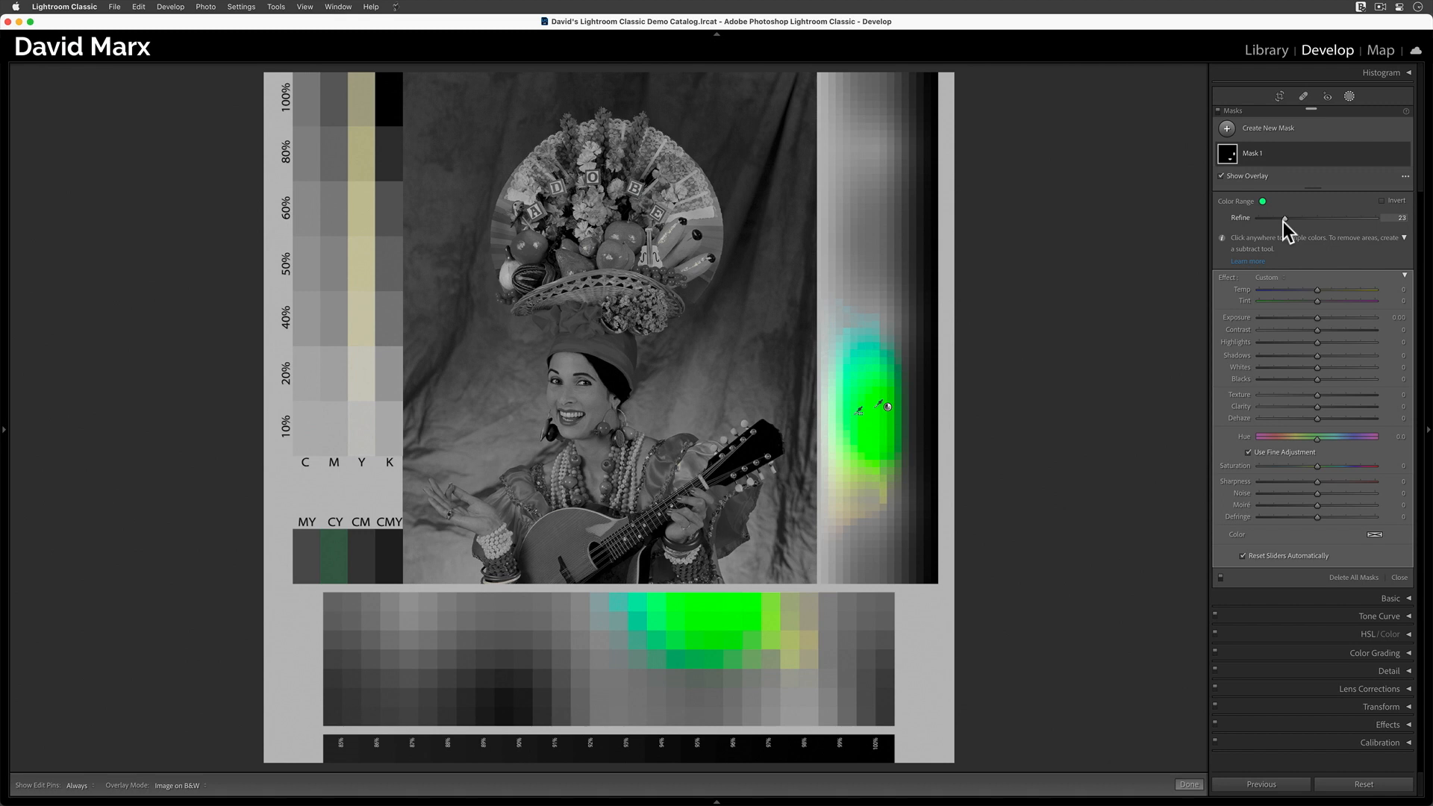
pyautogui.moveTo(1286, 223); pyautogui.dragTo(1345, 230)
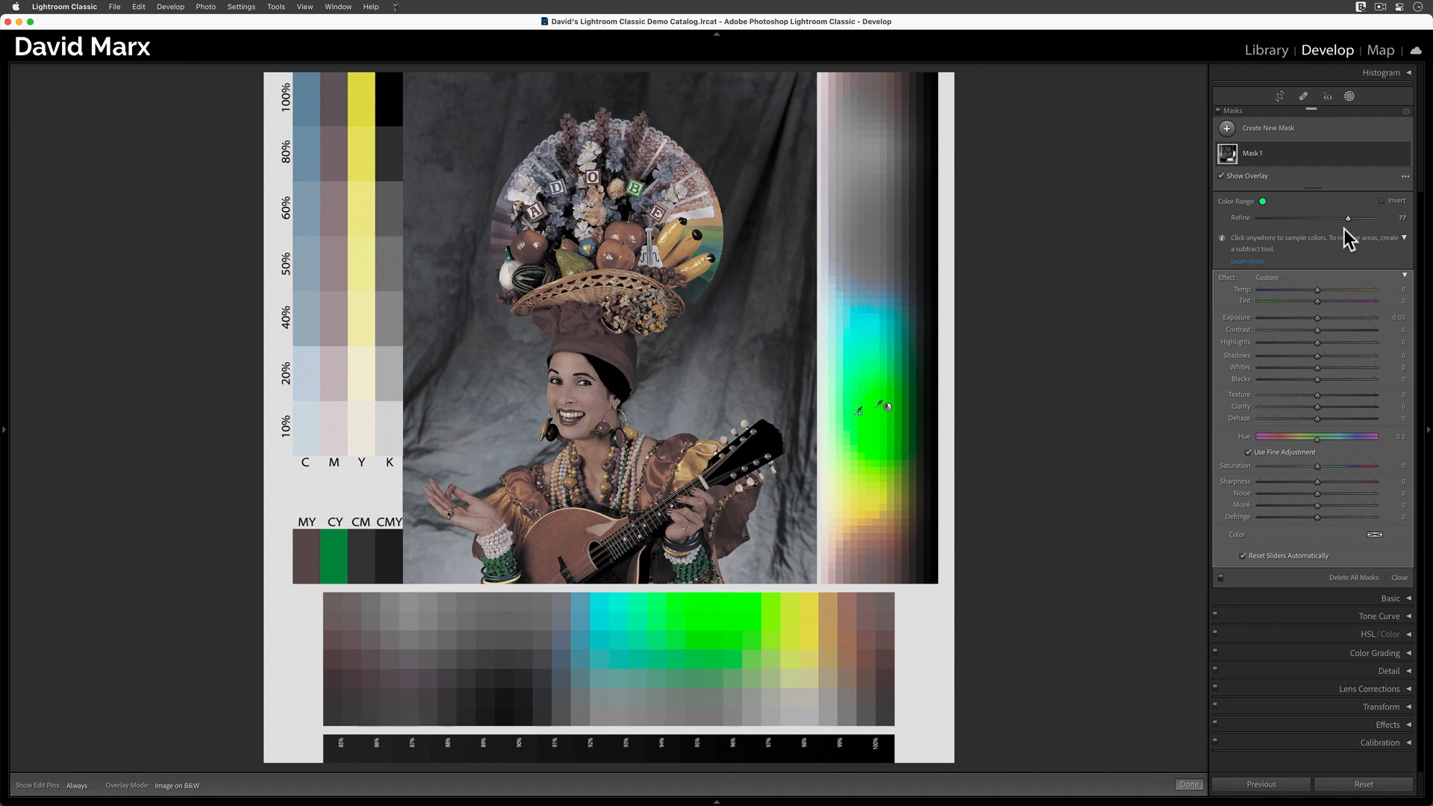
# Hide the mask overlay and strongly lower the Exposure of the masked colors on the test image.
pyautogui.press('o')
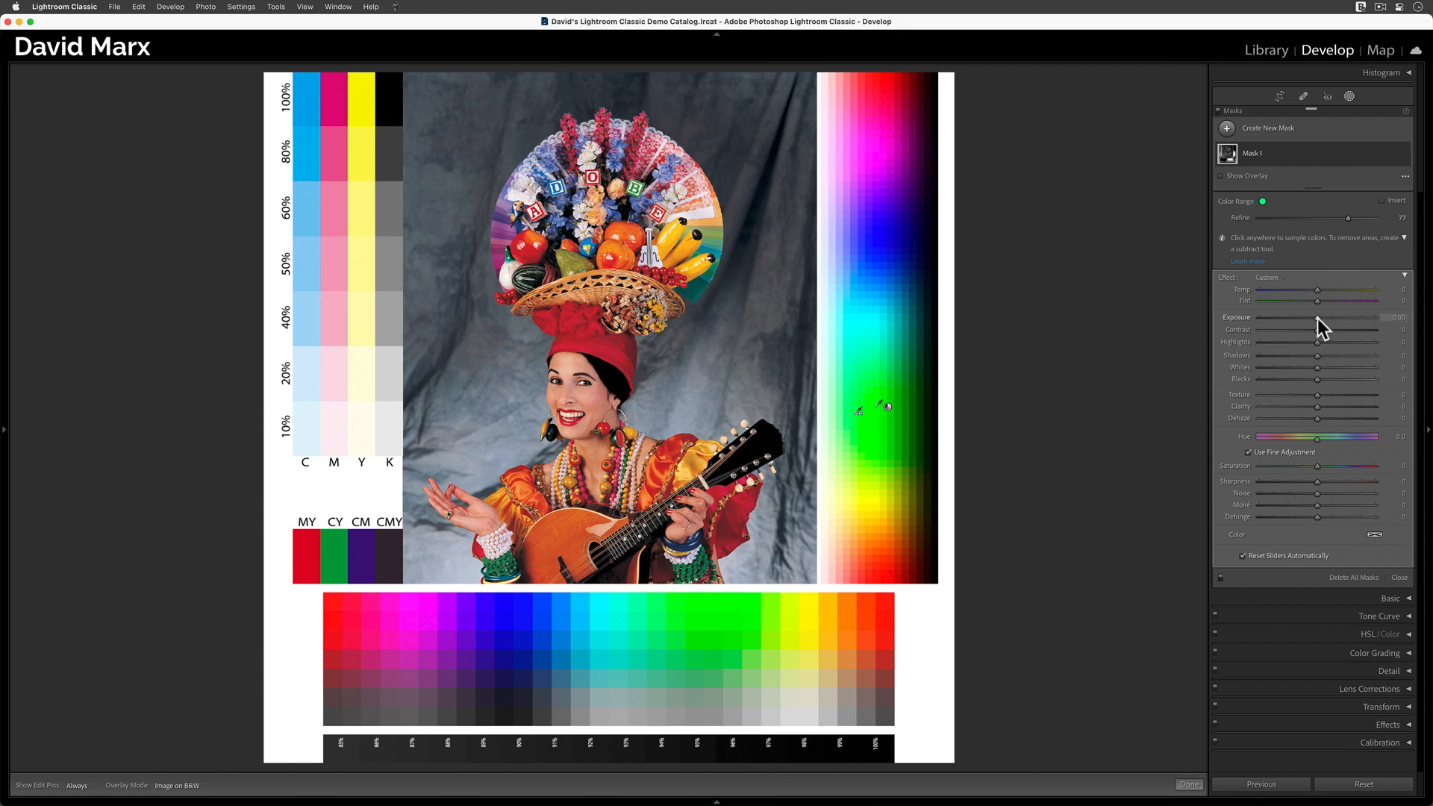
pyautogui.moveTo(1317, 318); pyautogui.dragTo(1257, 337)
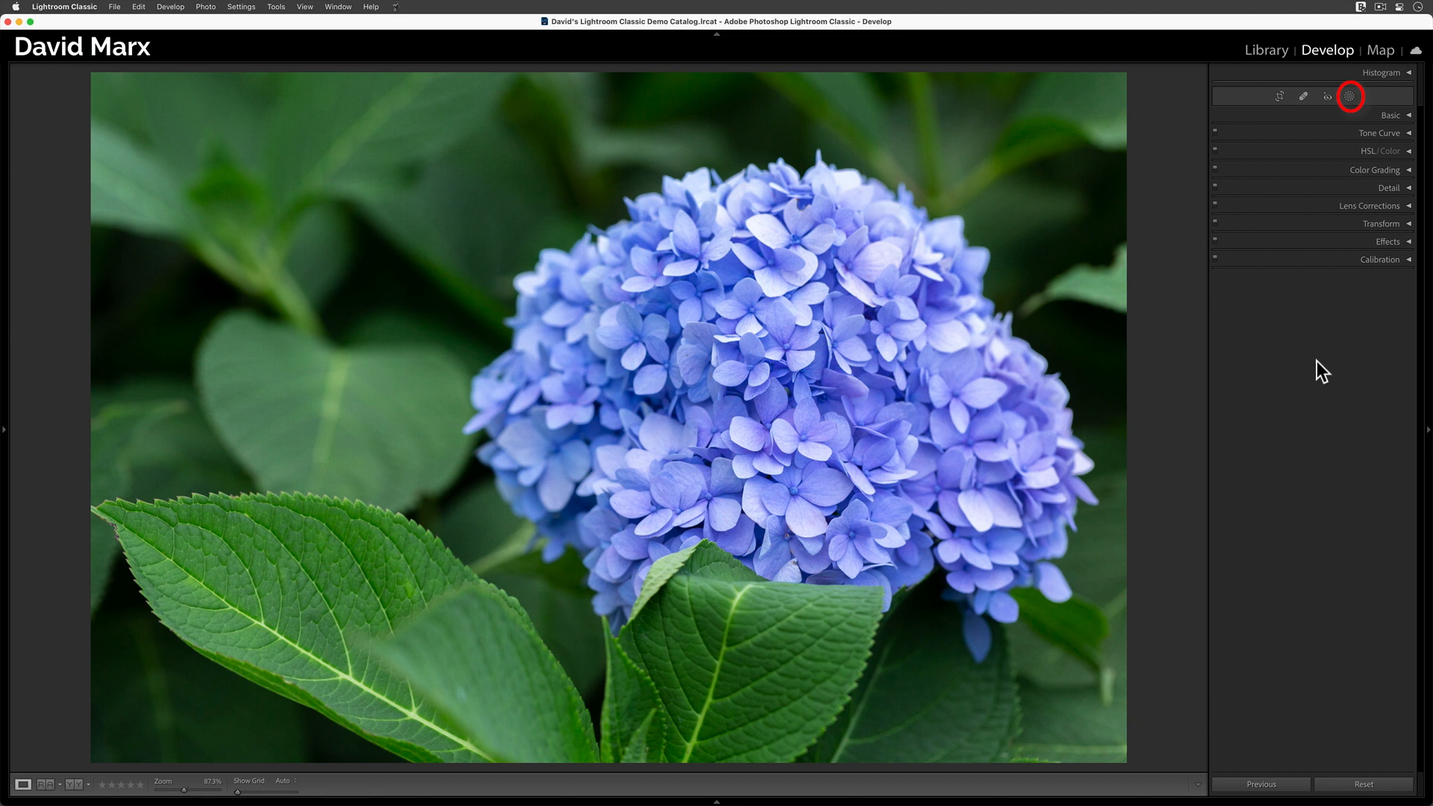
# Create a Color Range mask on the hydrangea photo from one blue petal plus a large area sampled across the flower head.
pyautogui.click(1349, 95)
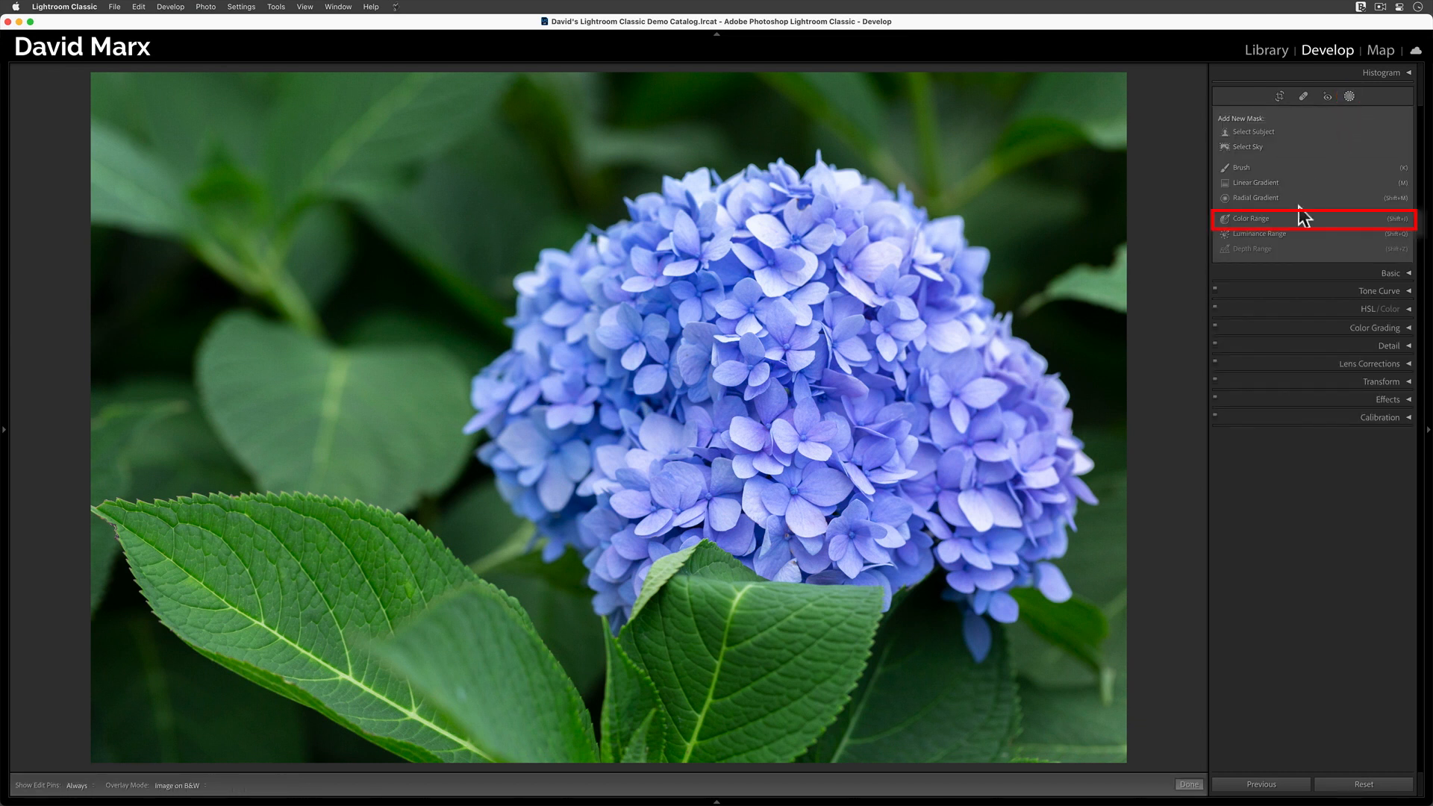
pyautogui.click(1250, 218)
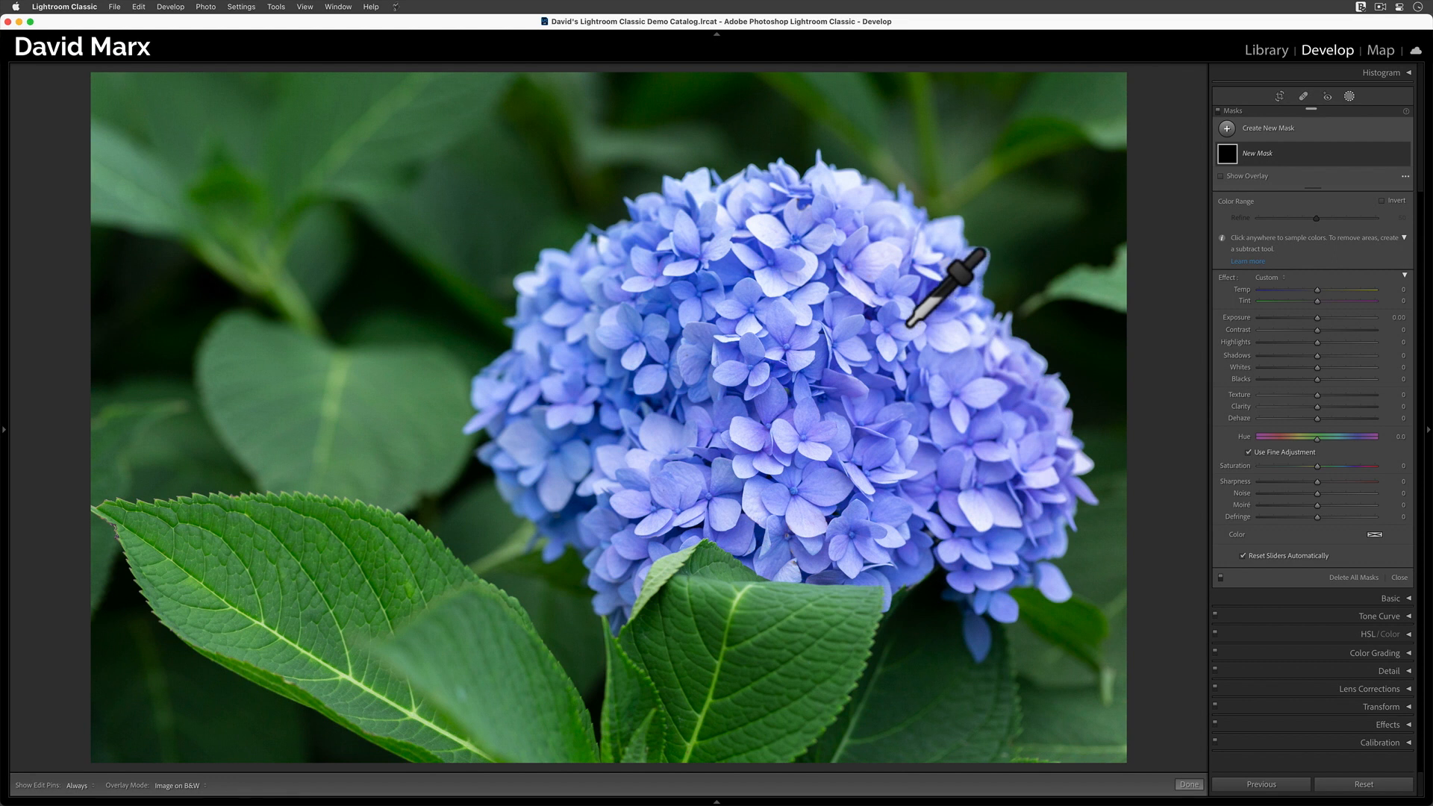
pyautogui.click(887, 326)
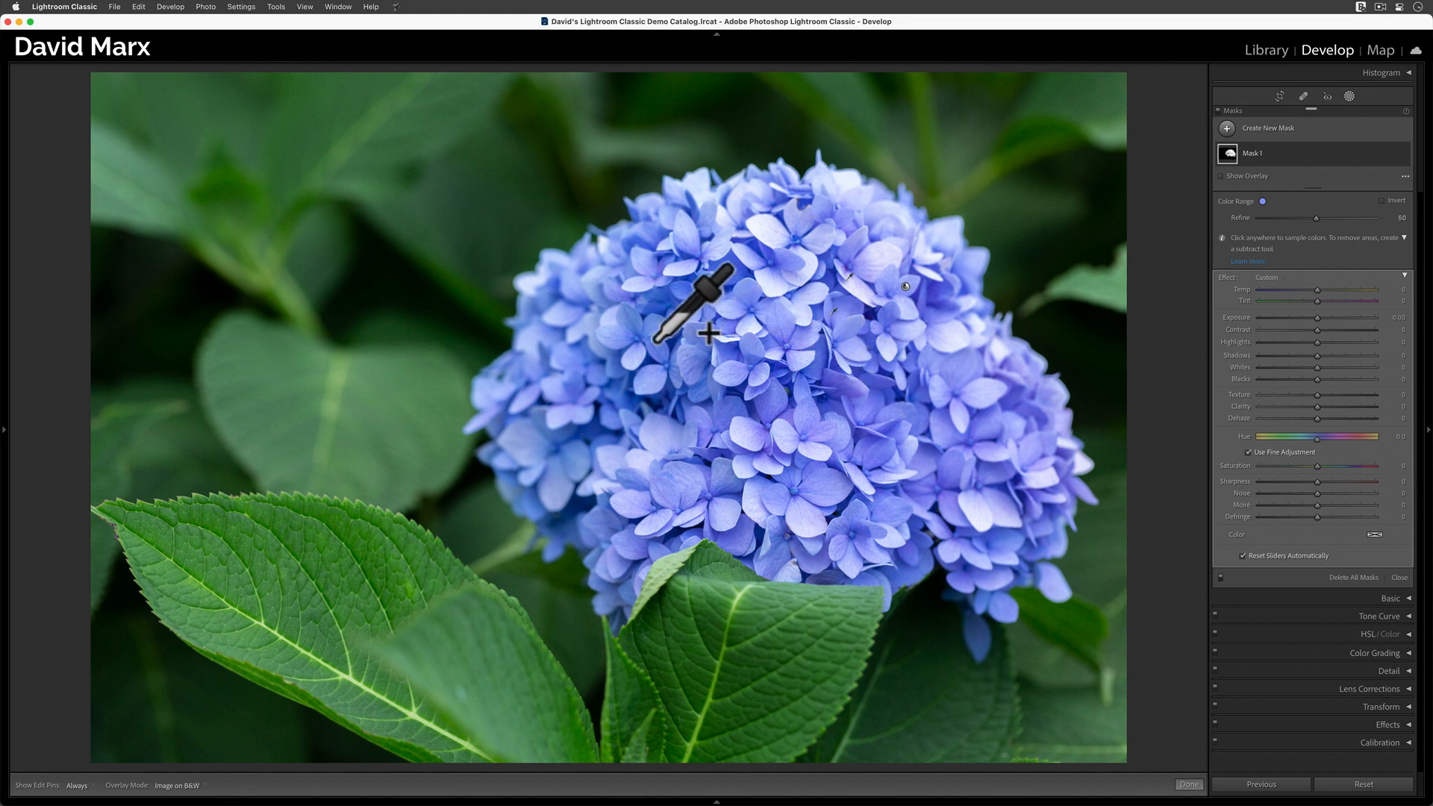
pyautogui.moveTo(656, 345); pyautogui.dragTo(835, 481)
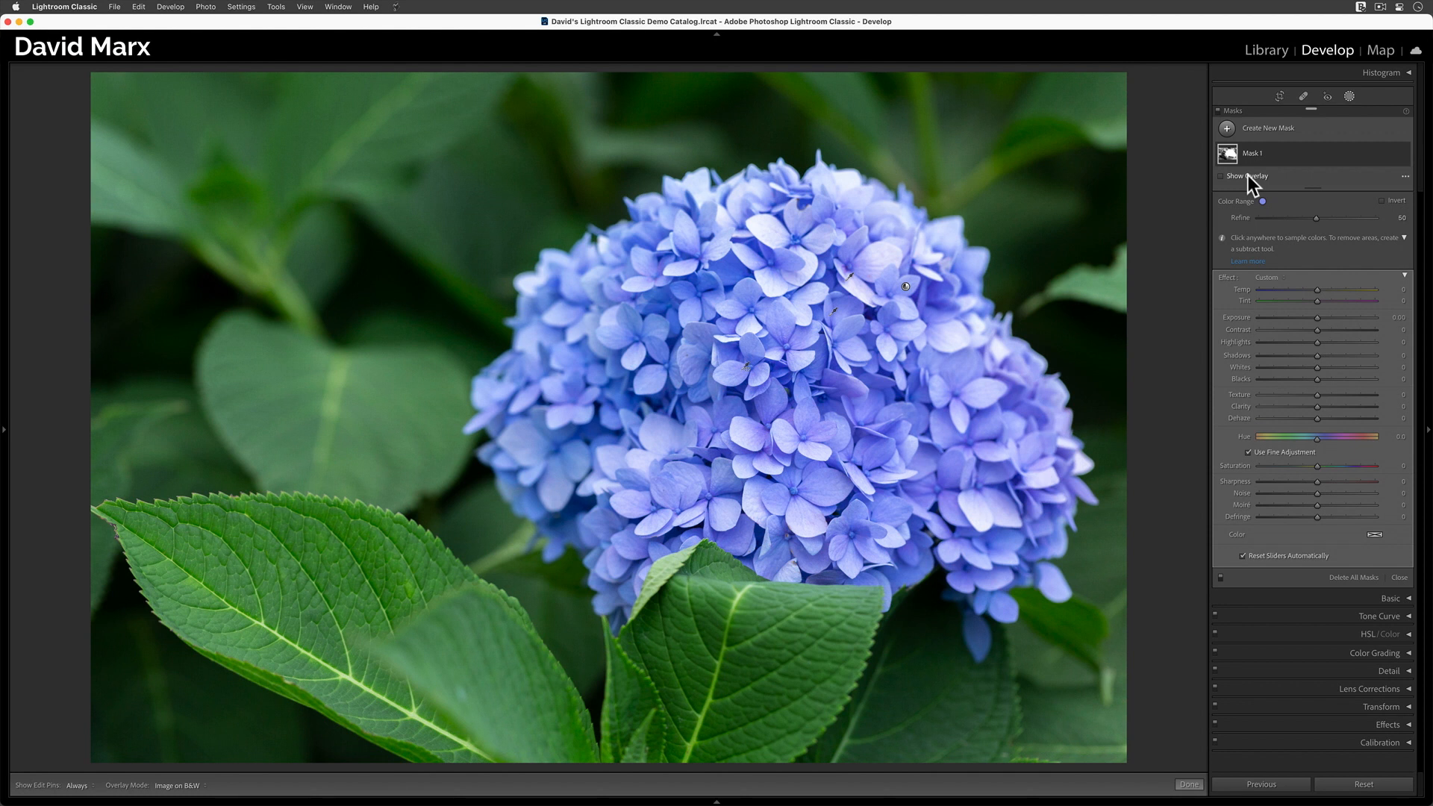
# Show the hydrangea mask overlay in Image on B&W and reduce Refine to 1 to exclude the leaves.
pyautogui.click(1247, 176)
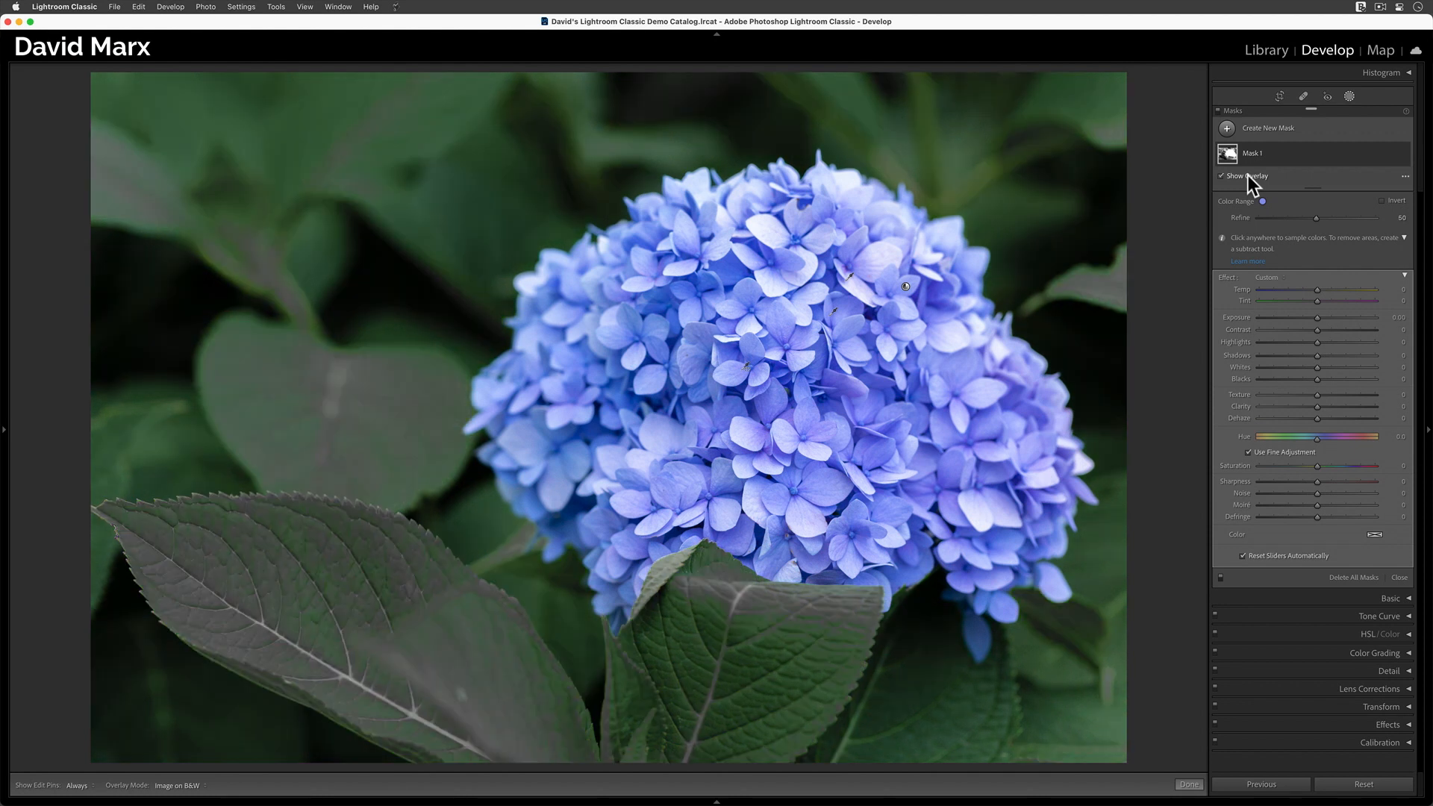
pyautogui.click(1404, 177)
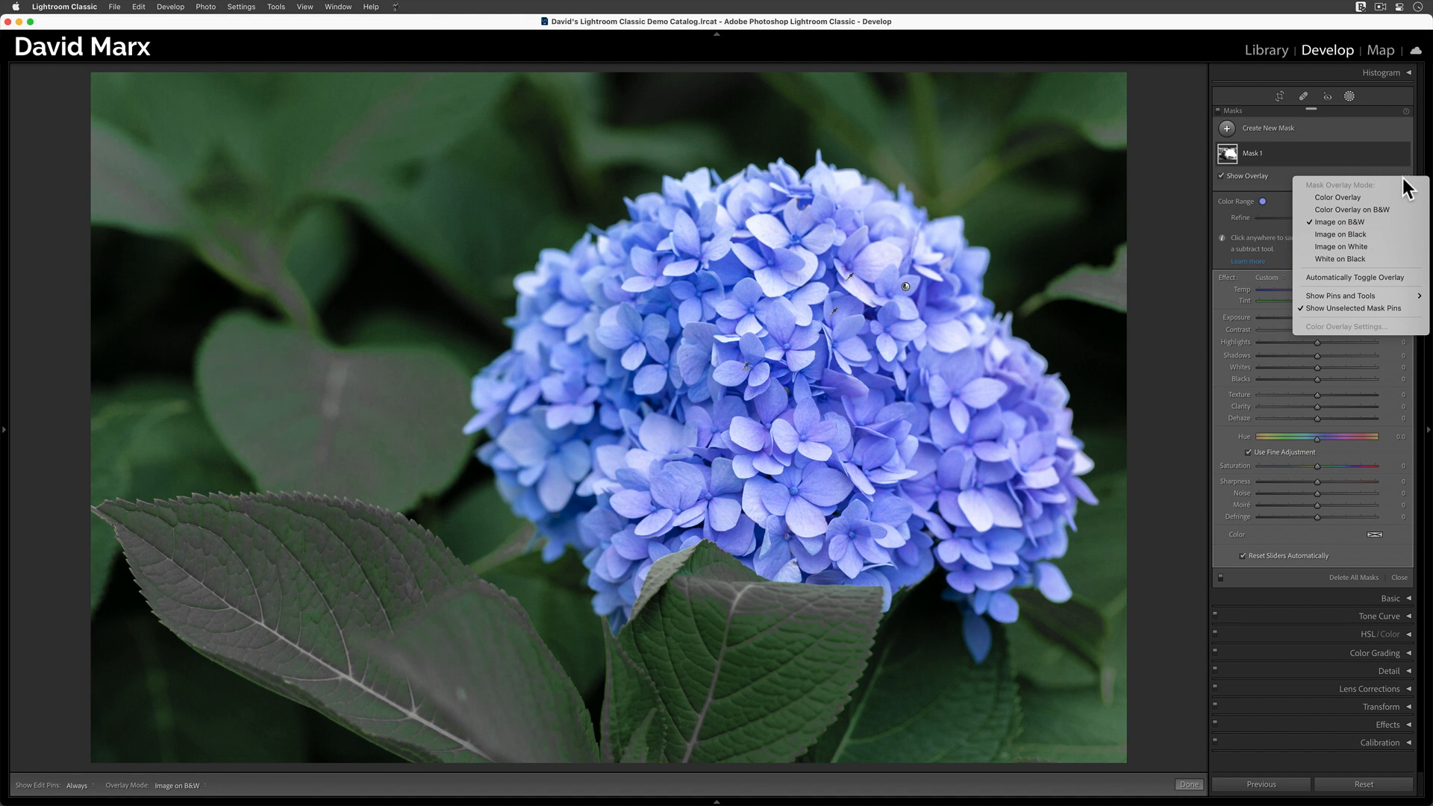
pyautogui.click(1220, 217)
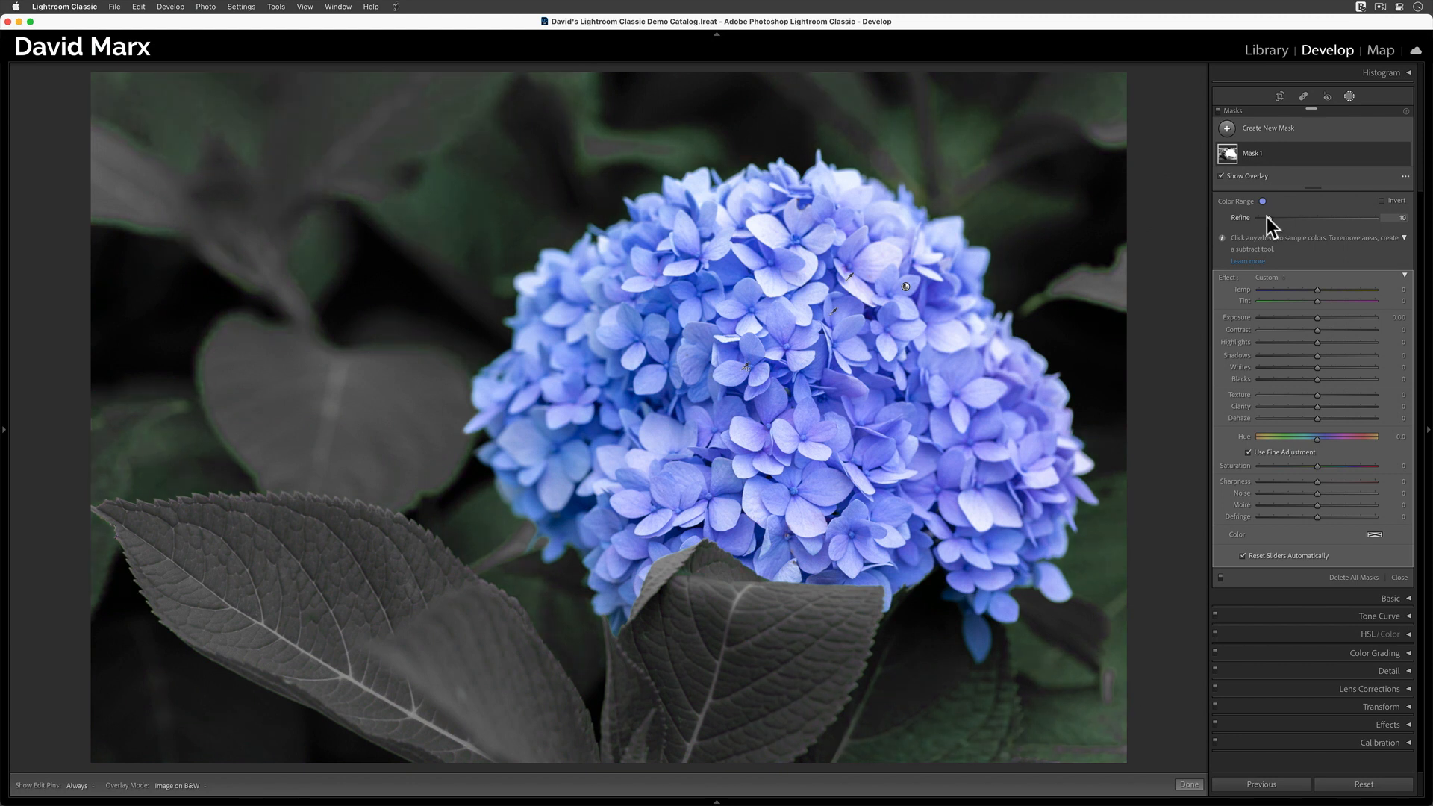
pyautogui.moveTo(1265, 217); pyautogui.dragTo(1256, 217)
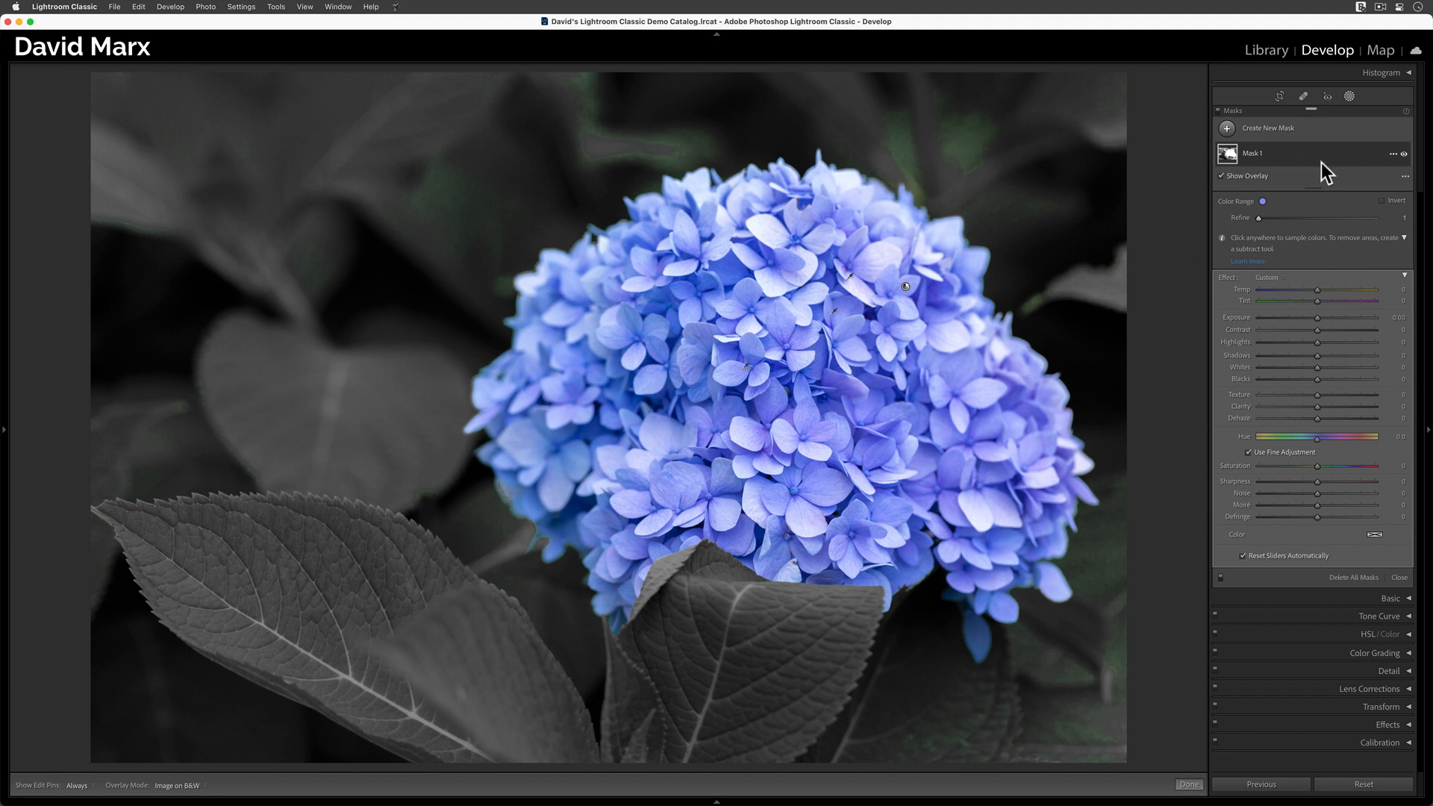
# Switch the mask overlay to Color Overlay and compare a higher Refine amount with the minimum, leaving Refine at 1.
pyautogui.click(1404, 177)
pyautogui.click(1379, 196)
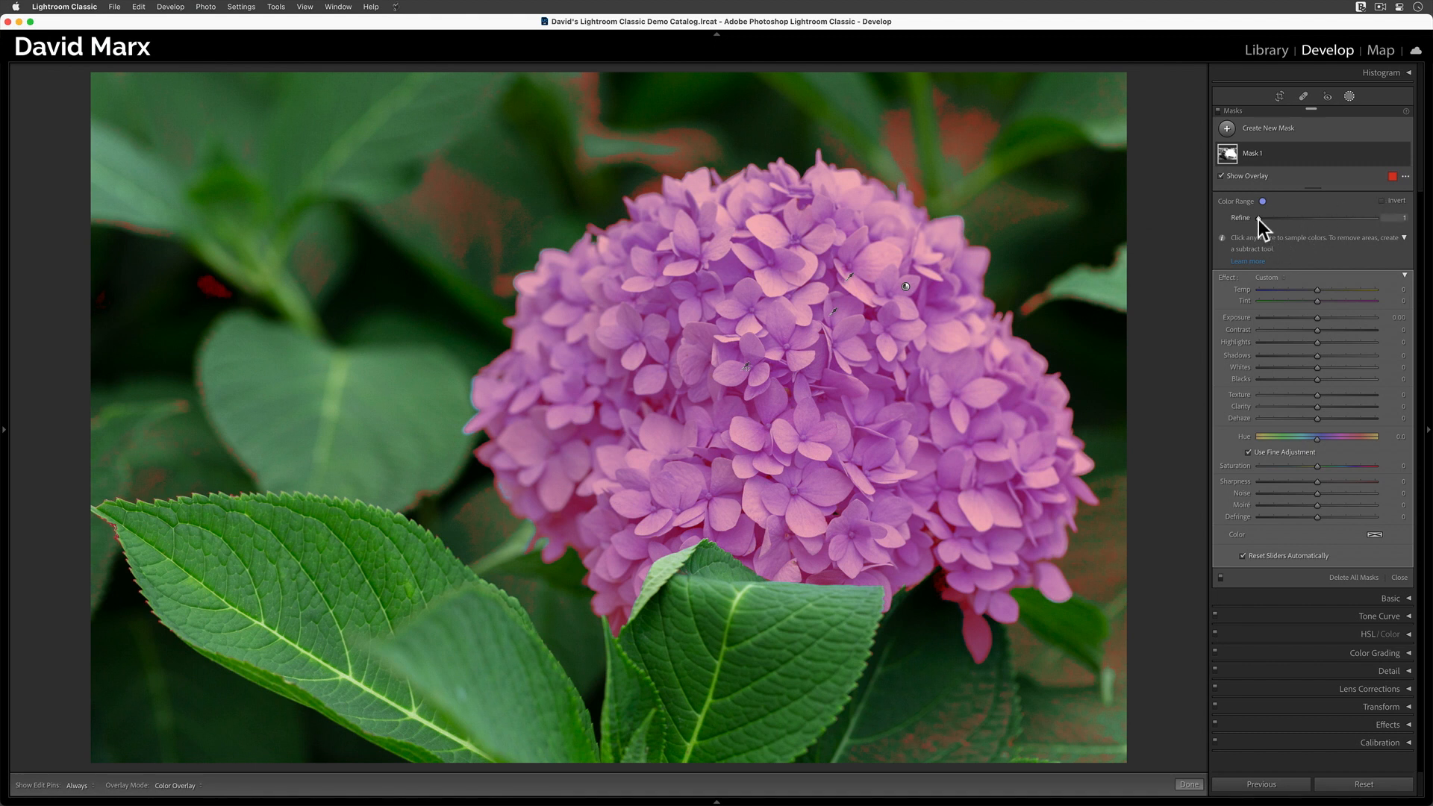
pyautogui.moveTo(1258, 219); pyautogui.dragTo(1291, 225)
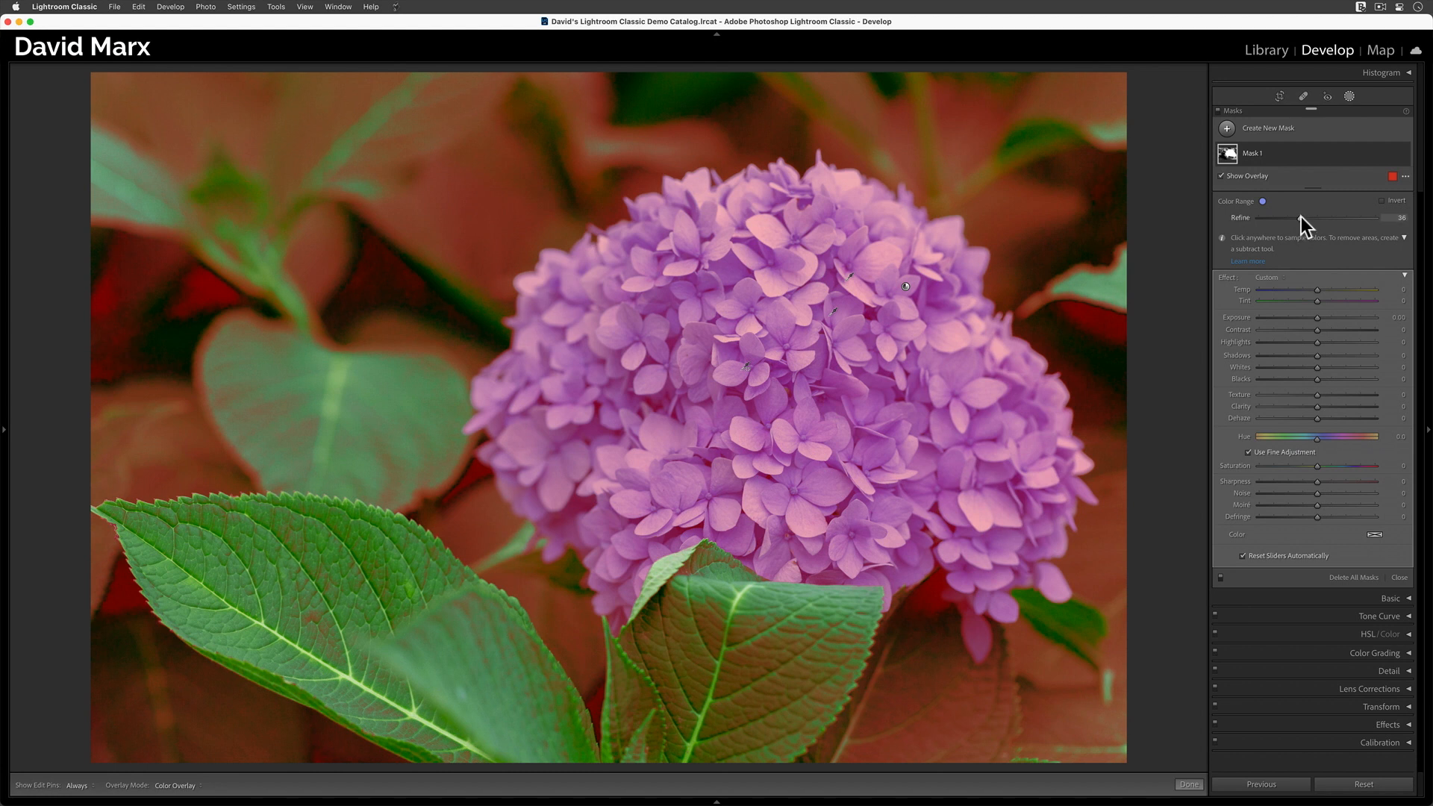
pyautogui.moveTo(1300, 216); pyautogui.dragTo(1256, 212)
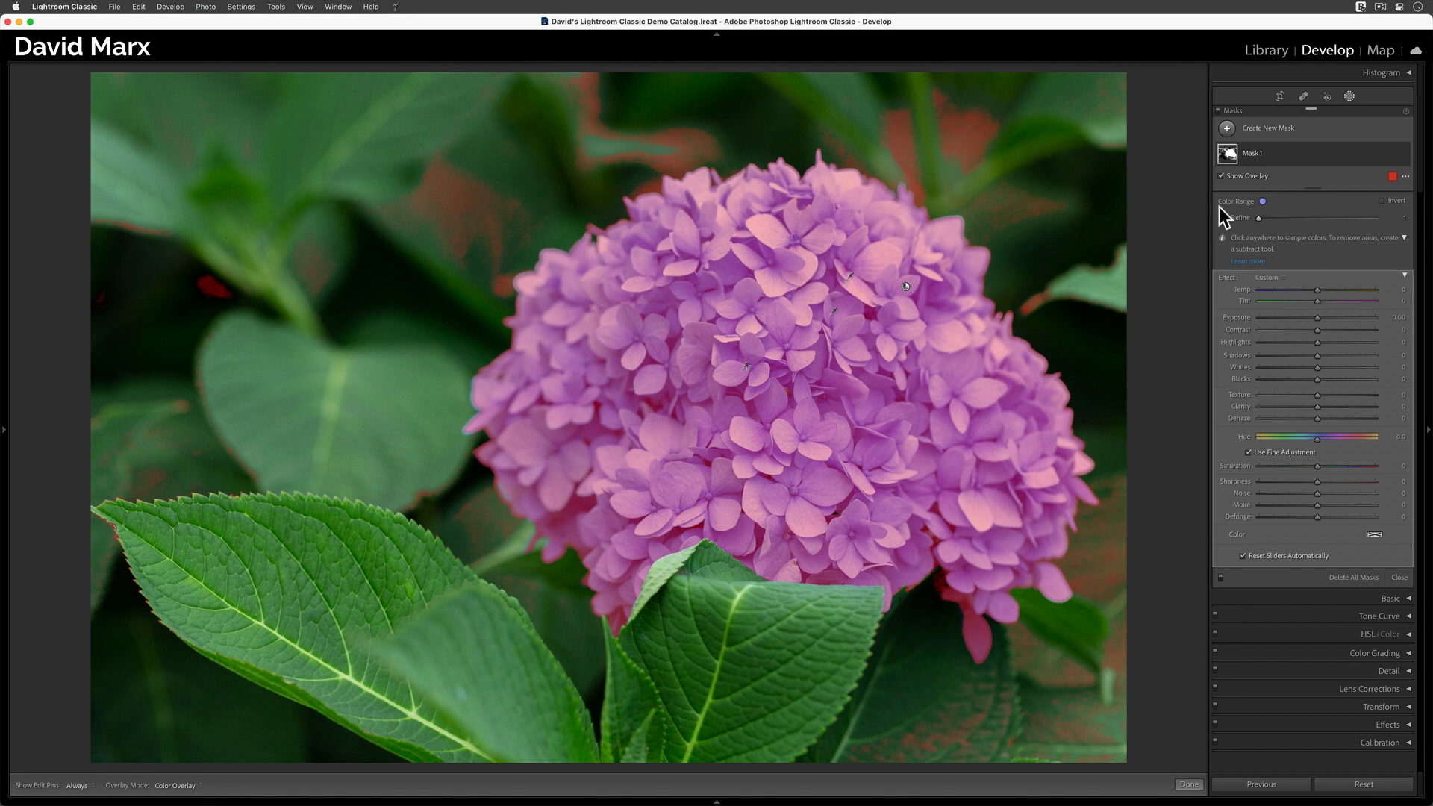
# Turn off the fine hue adjustment and shift the hydrangea mask's Hue to 41.6 to recolor the blue petals purple-pink.
pyautogui.click(1300, 451)
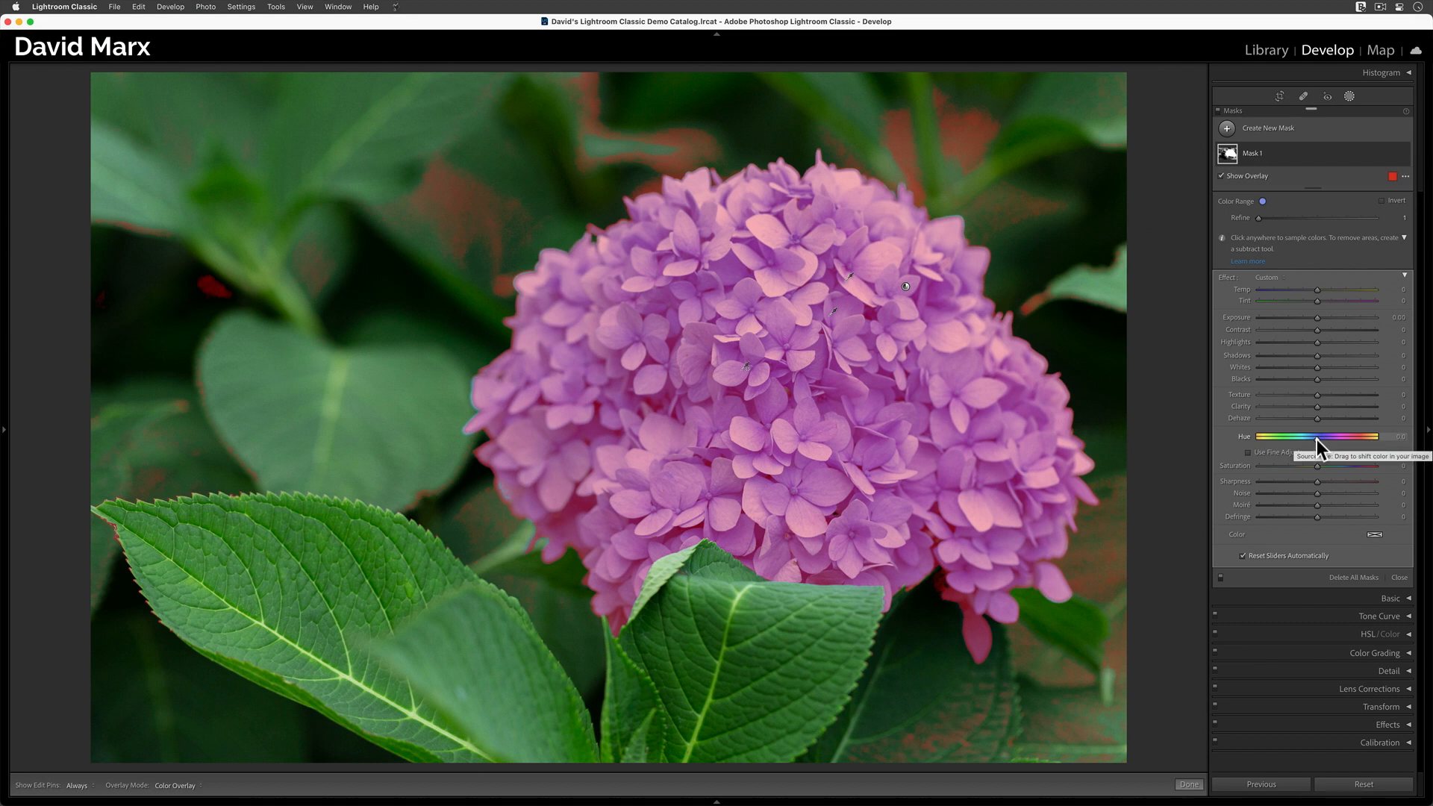
pyautogui.moveTo(1316, 439); pyautogui.dragTo(1331, 444)
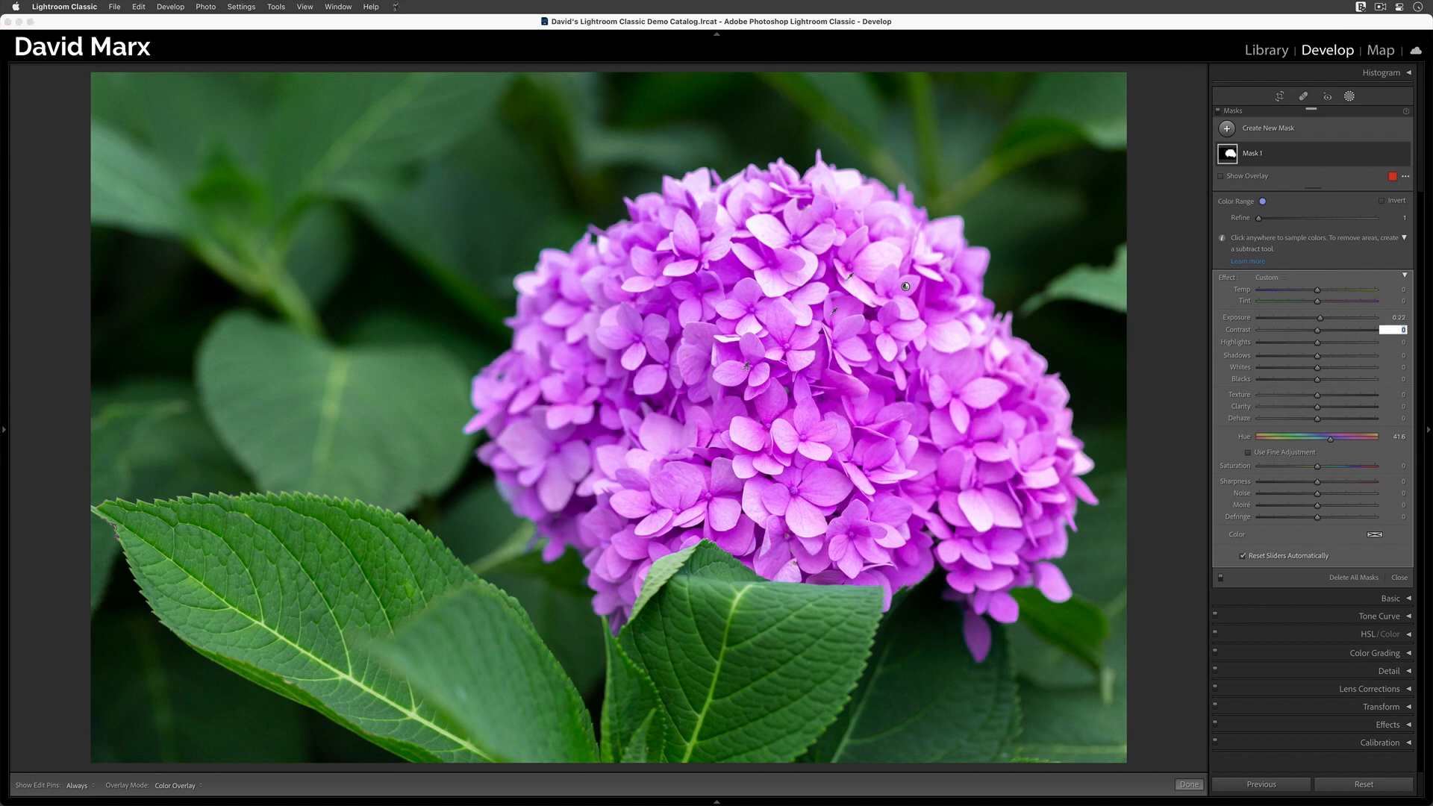
# Set the hydrangea mask's Contrast to 10, Highlights to -10 and Blacks to -5.
pyautogui.write('10')
pyautogui.press('Tab')
pyautogui.write('-10')
pyautogui.press('Tab')
pyautogui.press('Tab')
pyautogui.press('Tab')
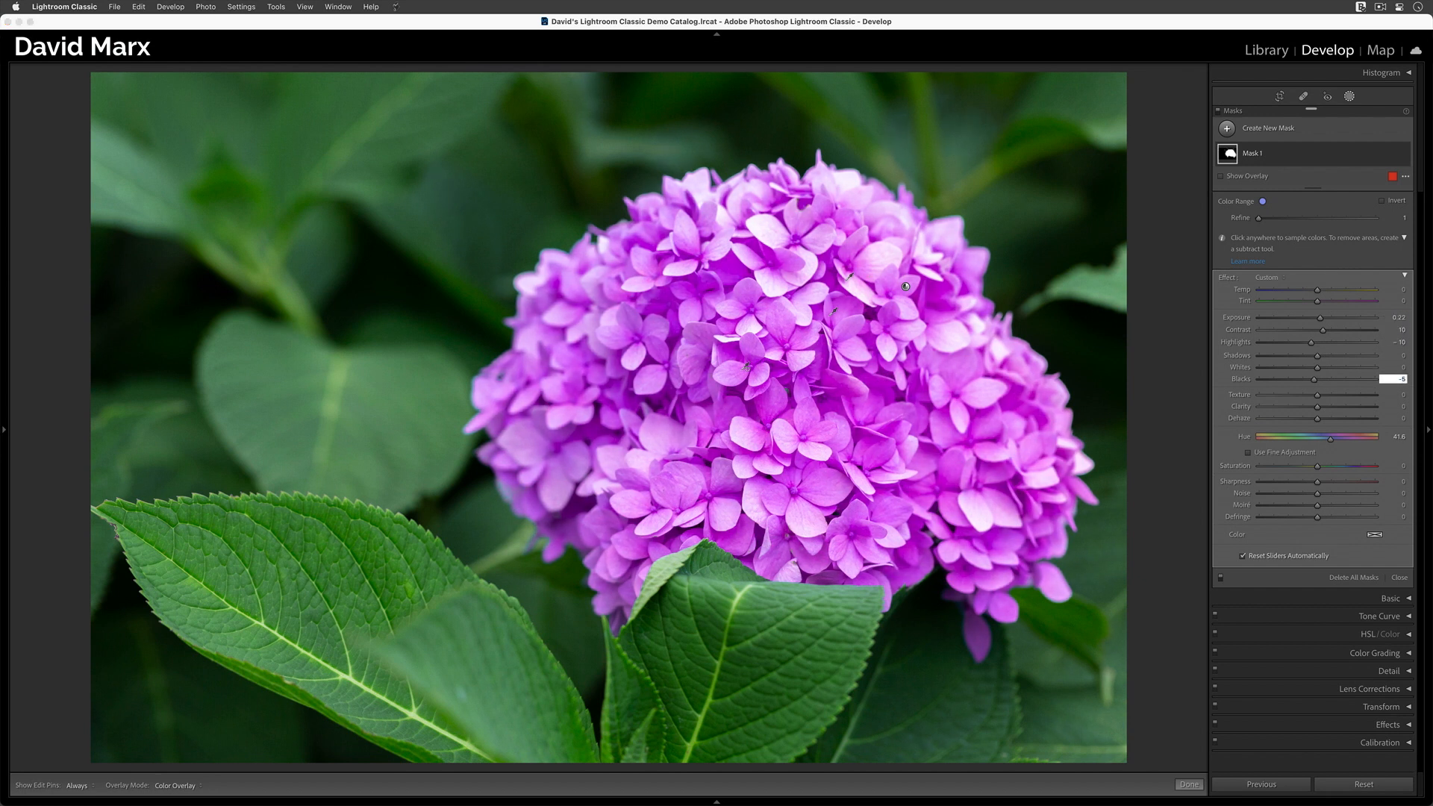
pyautogui.write('-5')
pyautogui.press('Tab')
# Set the hydrangea mask's Texture to 10 and Saturation to 5, and close the masking tool.
pyautogui.write('10')
pyautogui.press('Tab')
pyautogui.press('Tab')
pyautogui.press('Tab')
pyautogui.write('5')
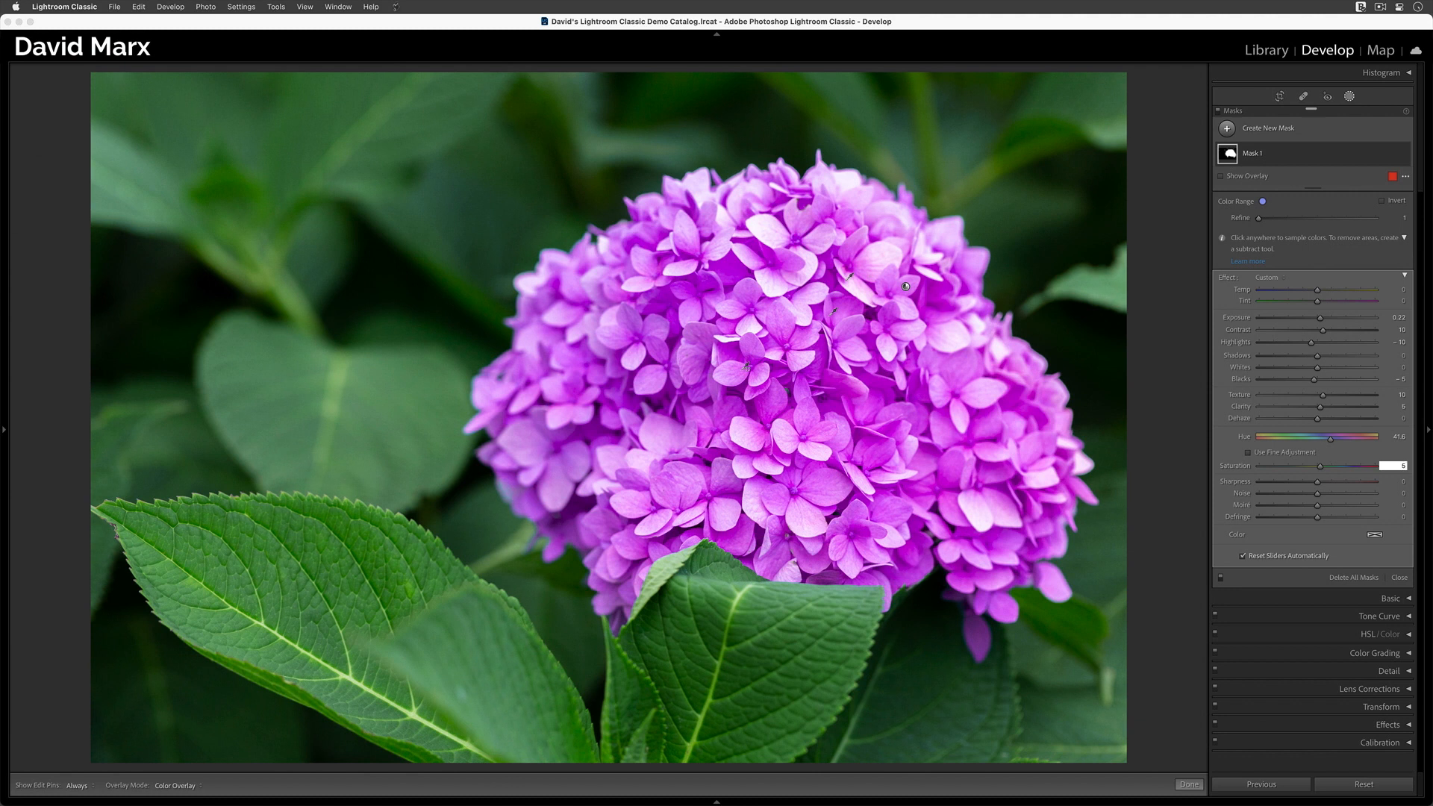
pyautogui.click(1399, 576)
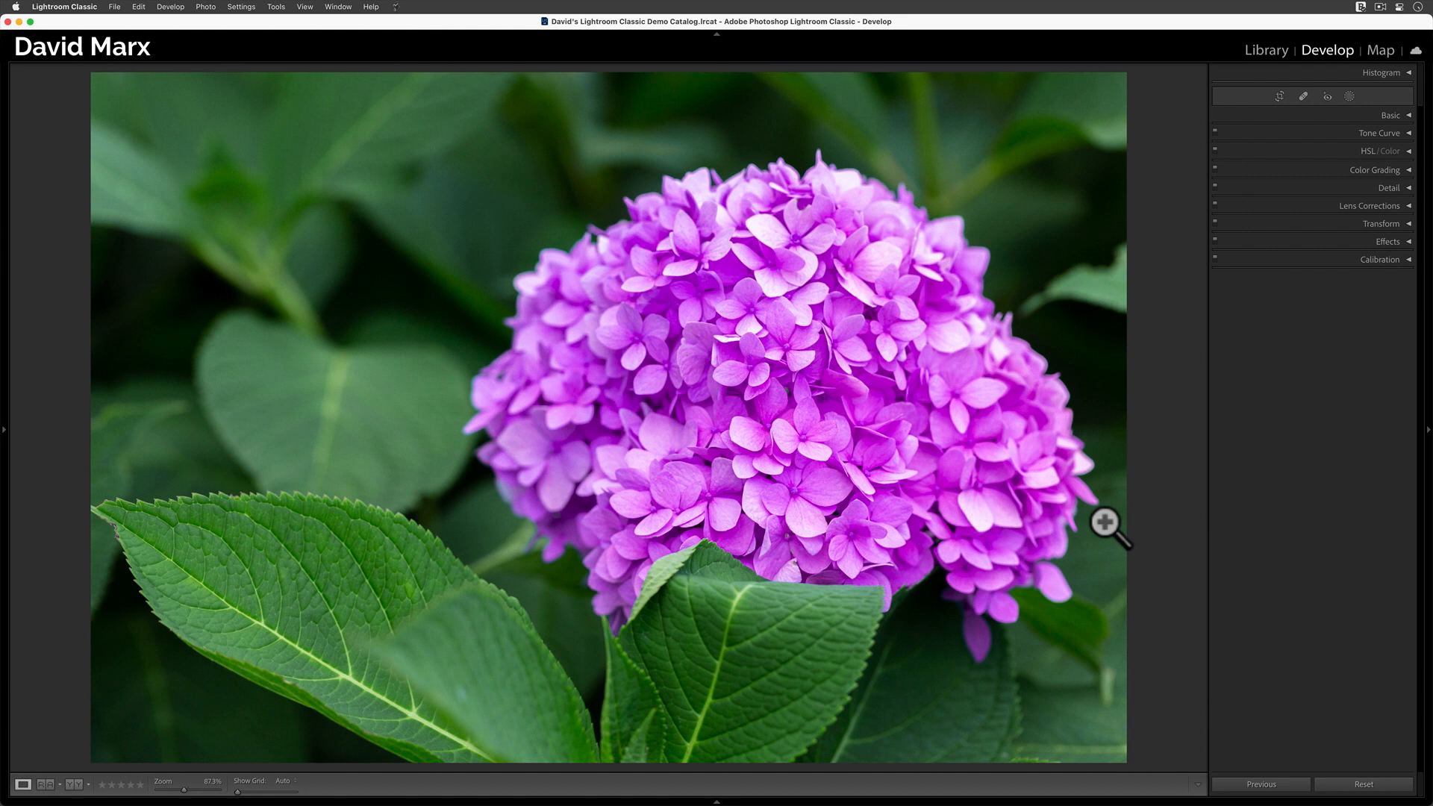
# Hide the side panels and compare the hydrangea before and after side by side, including a close-up, ending in the single-photo view.
pyautogui.hotkey('shift', 'Tab')
pyautogui.press('y')
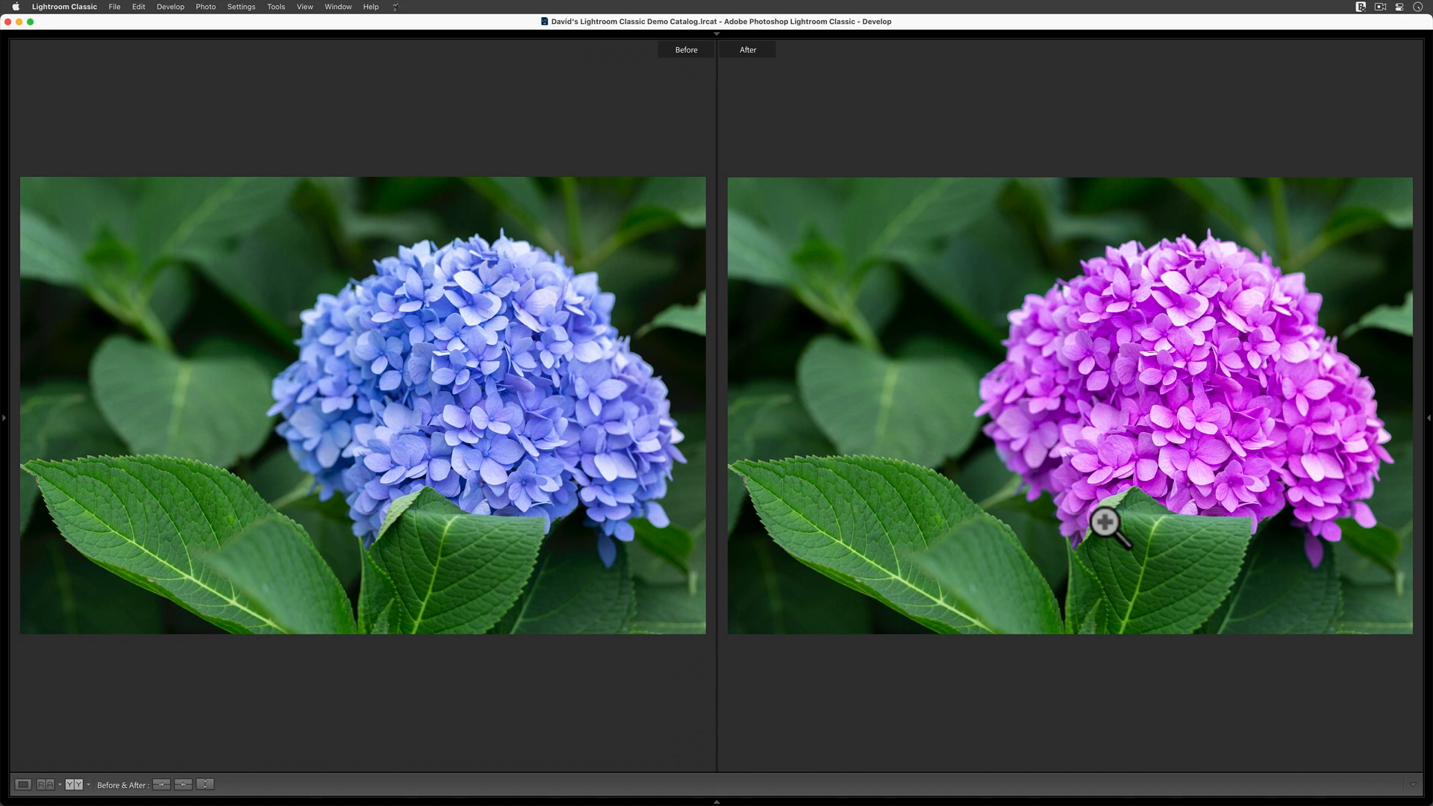
pyautogui.click(1087, 298)
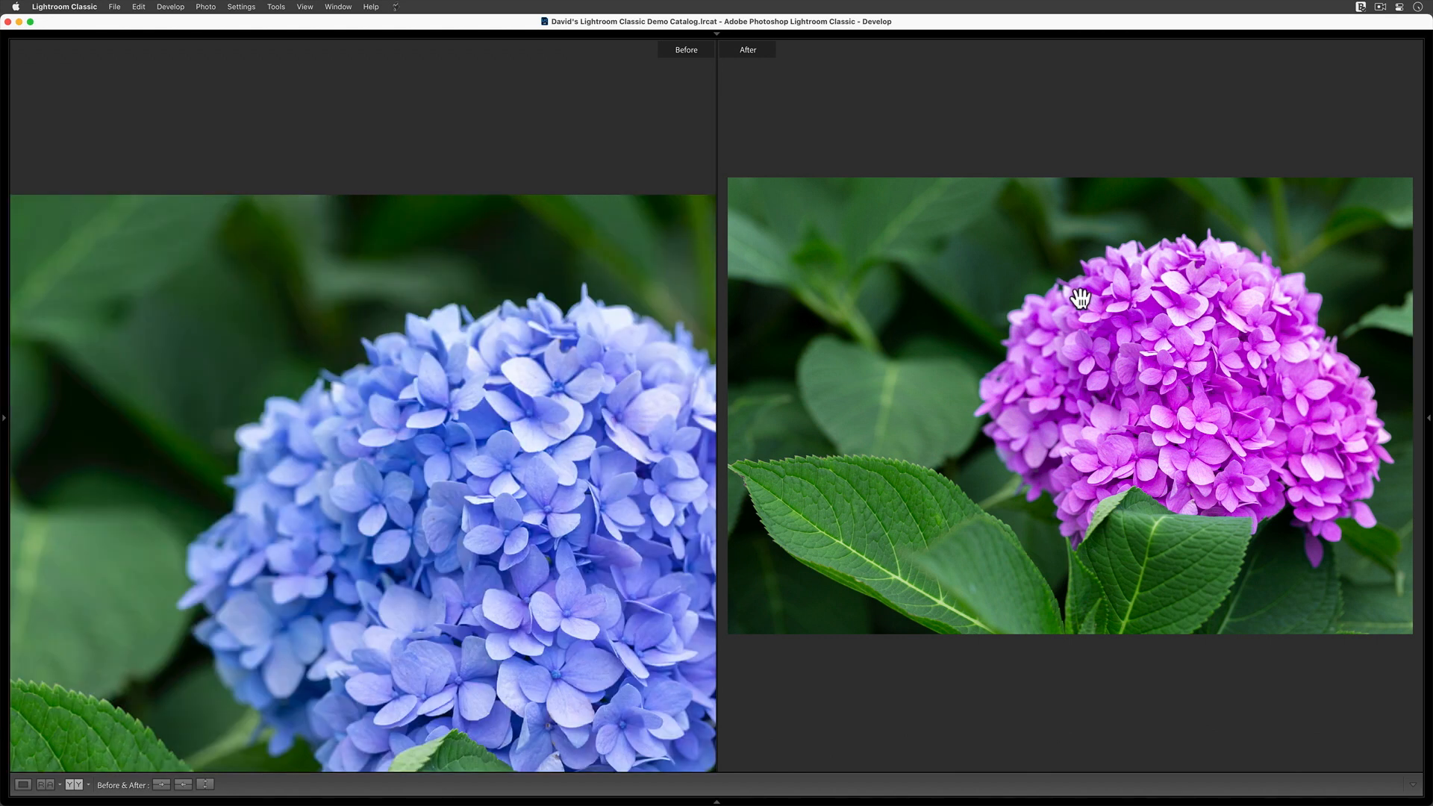
pyautogui.click(1046, 424)
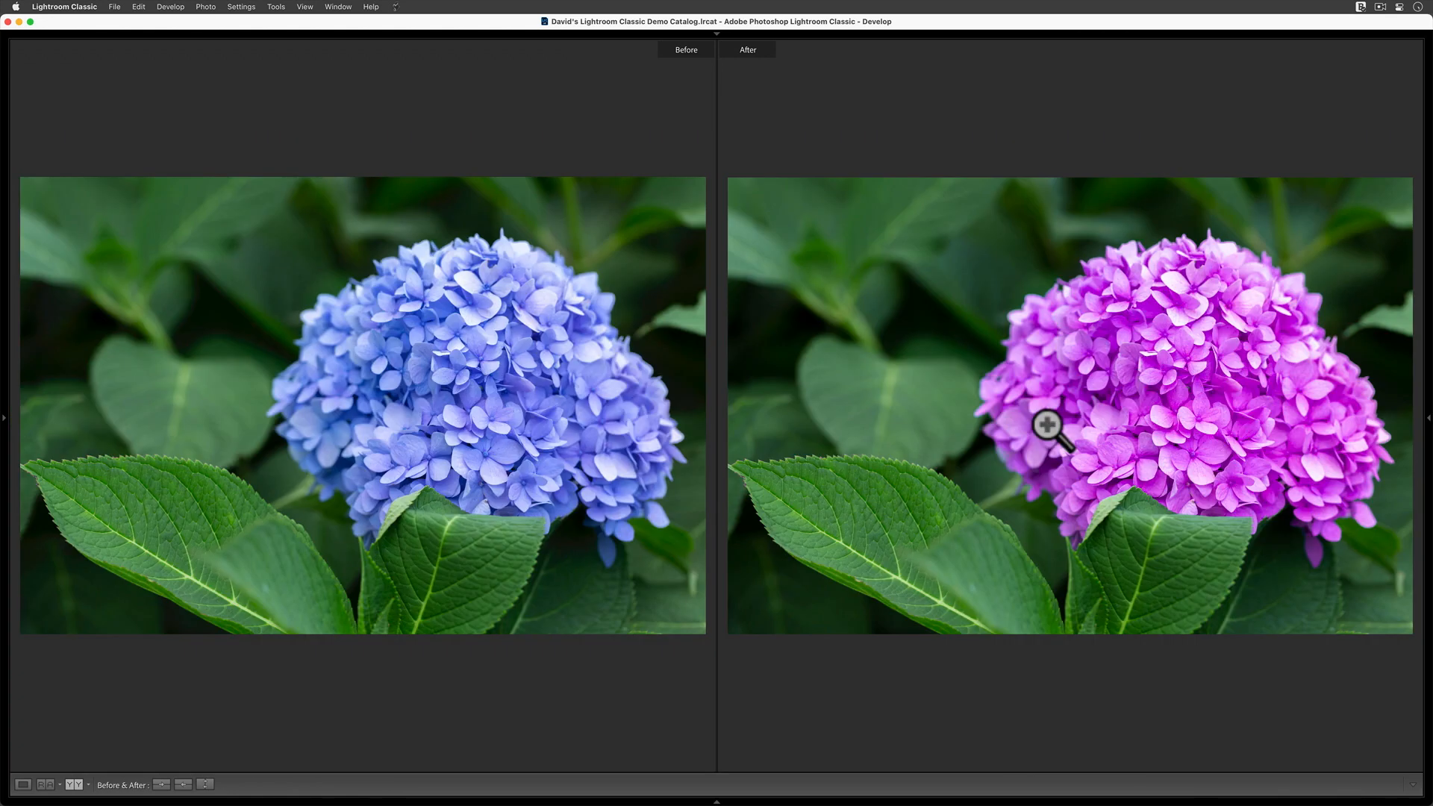
pyautogui.press('y')
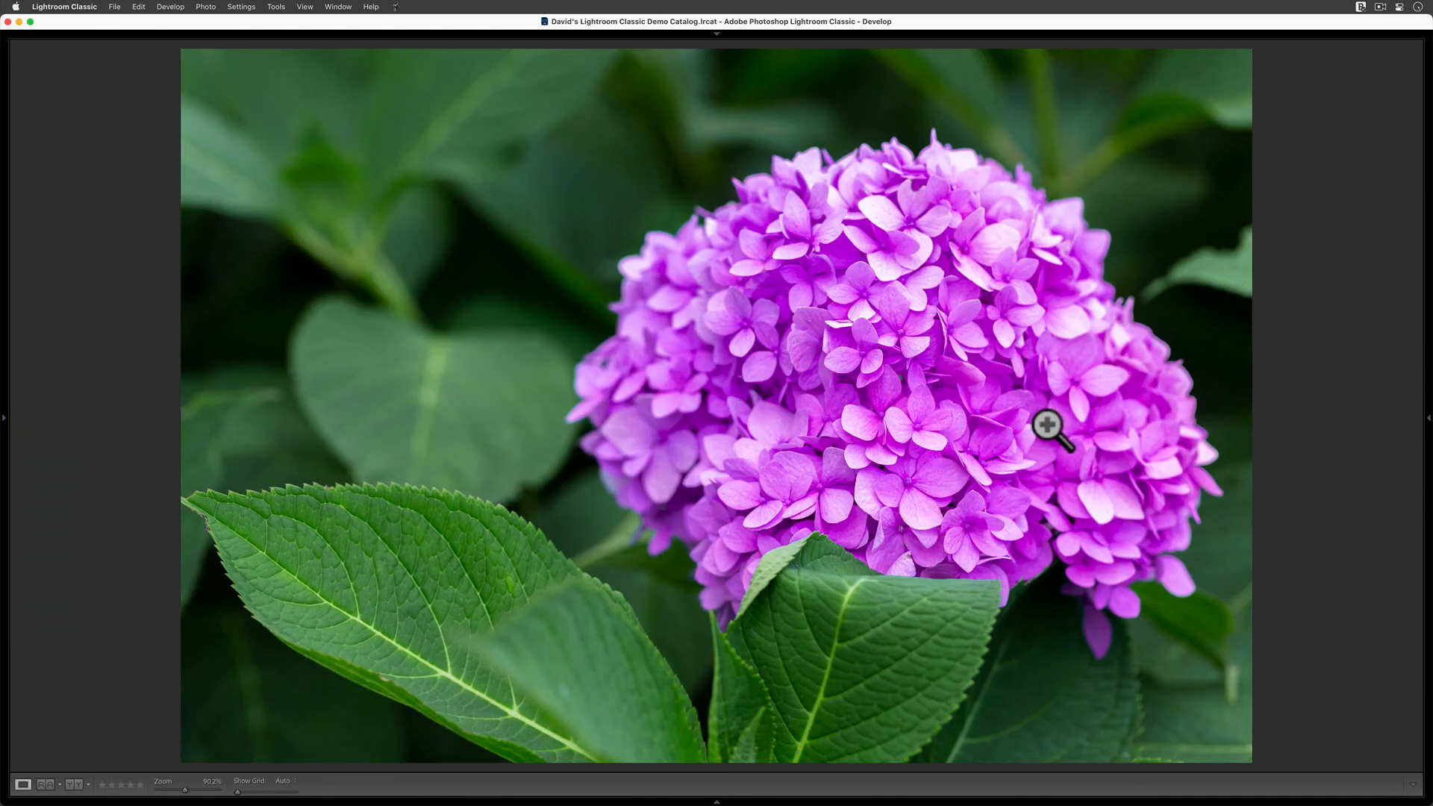